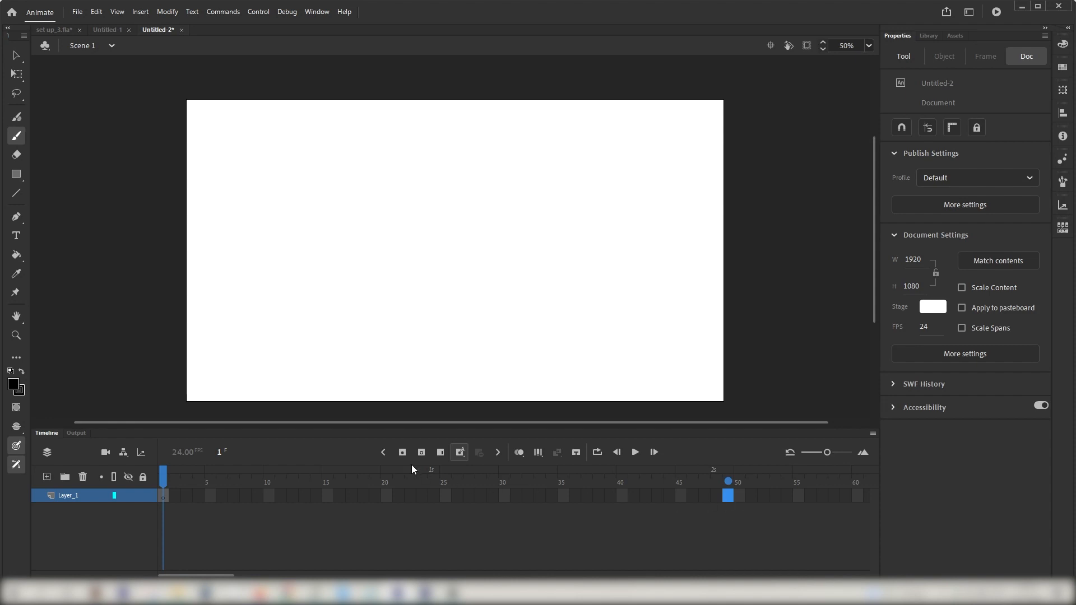
Step: Extend the layer's timeline to 50 frames and return the playhead to frame 1
click(439, 454)
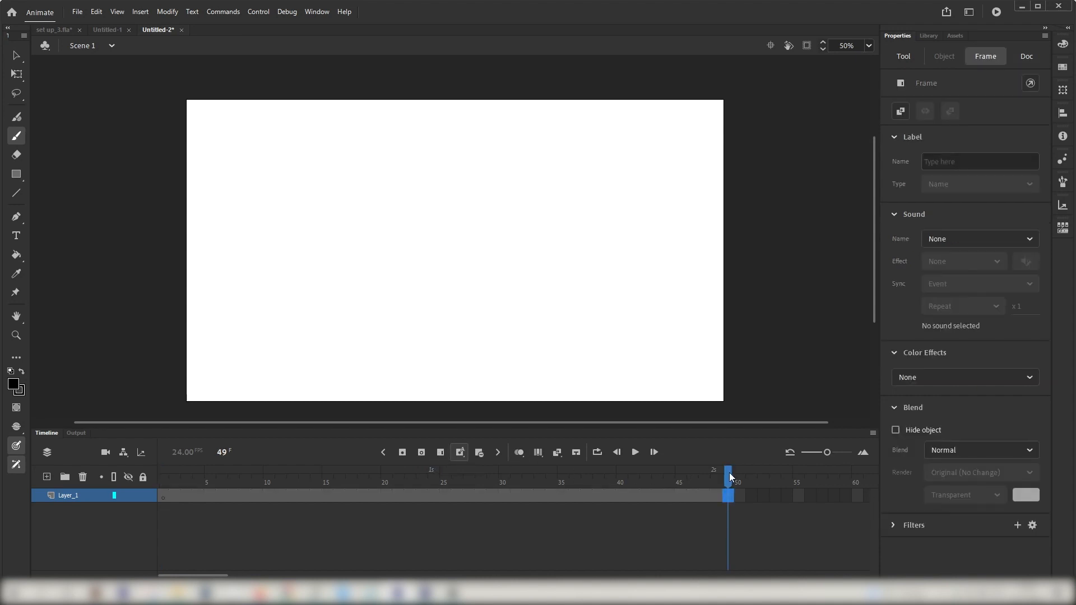
drag(729, 474, 22, 466)
key(v)
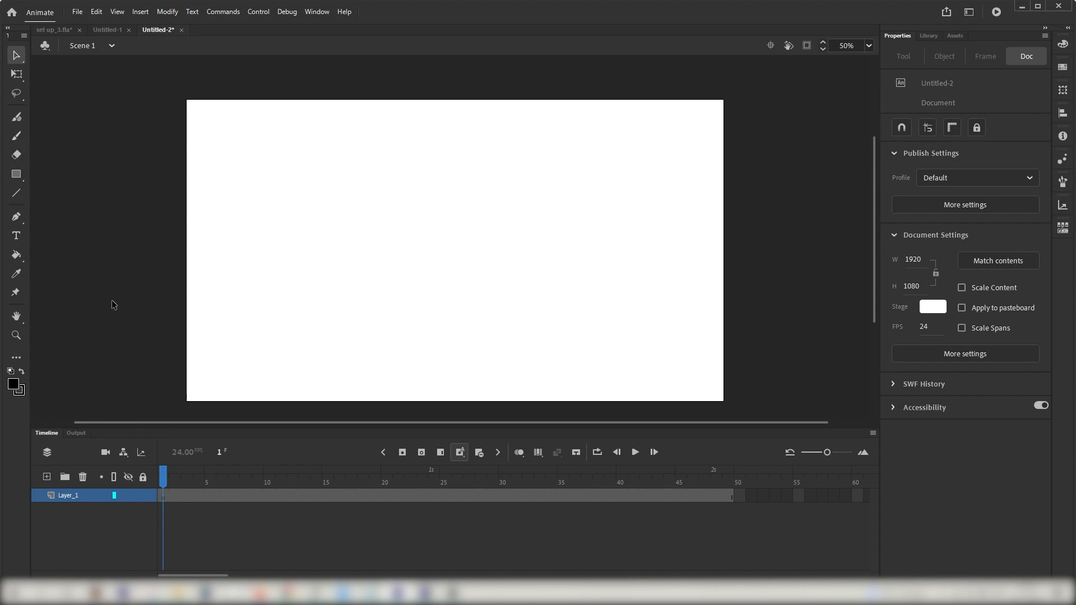
Step: Draw a straight horizontal ground line across the lower stage with the Classic Brush
click(15, 136)
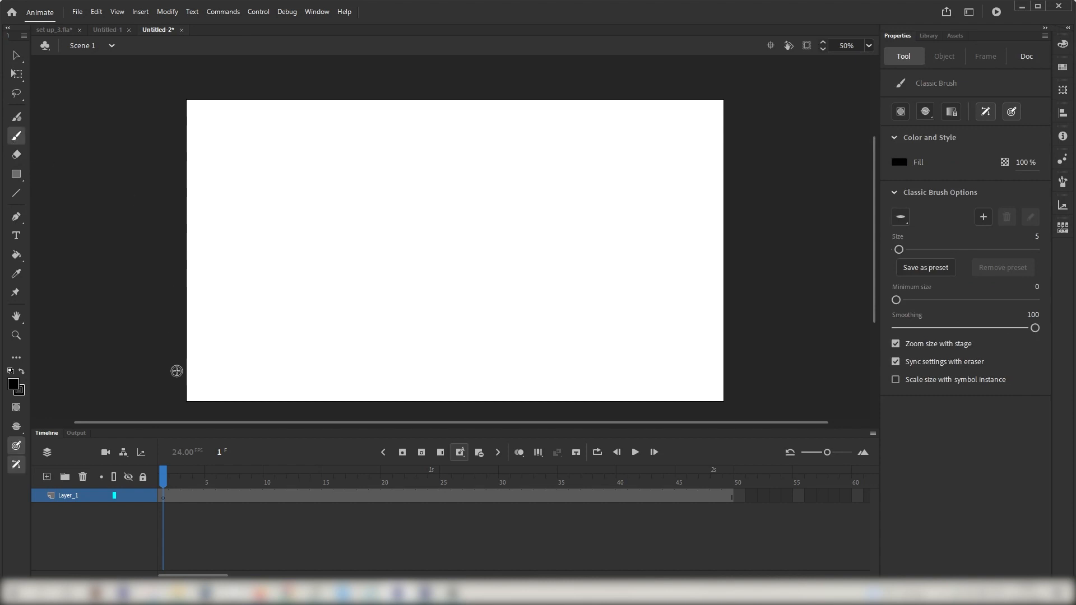
key(shift)
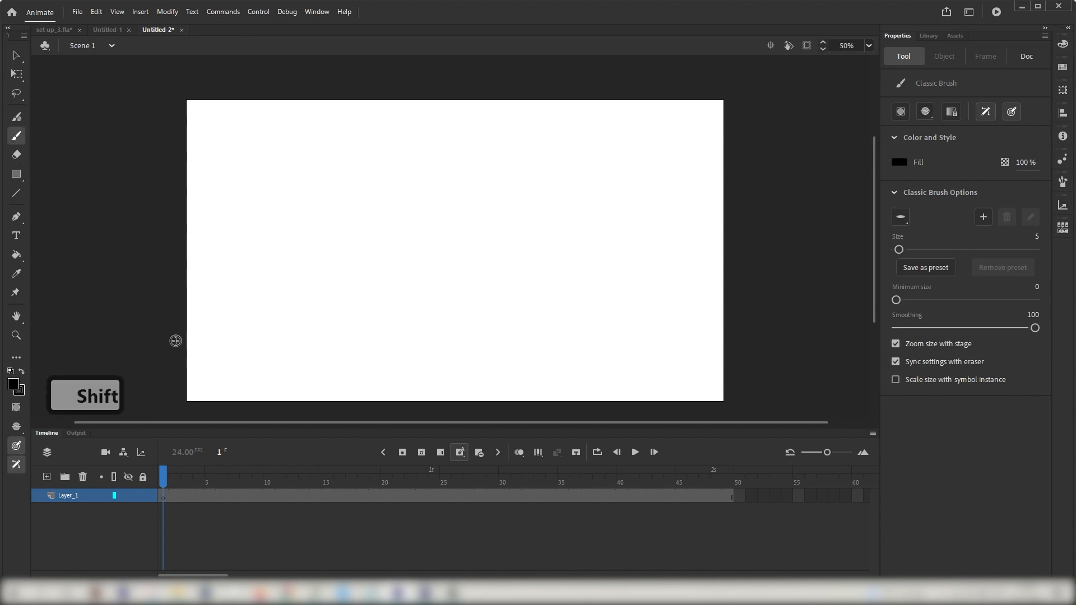
drag(174, 343, 749, 355)
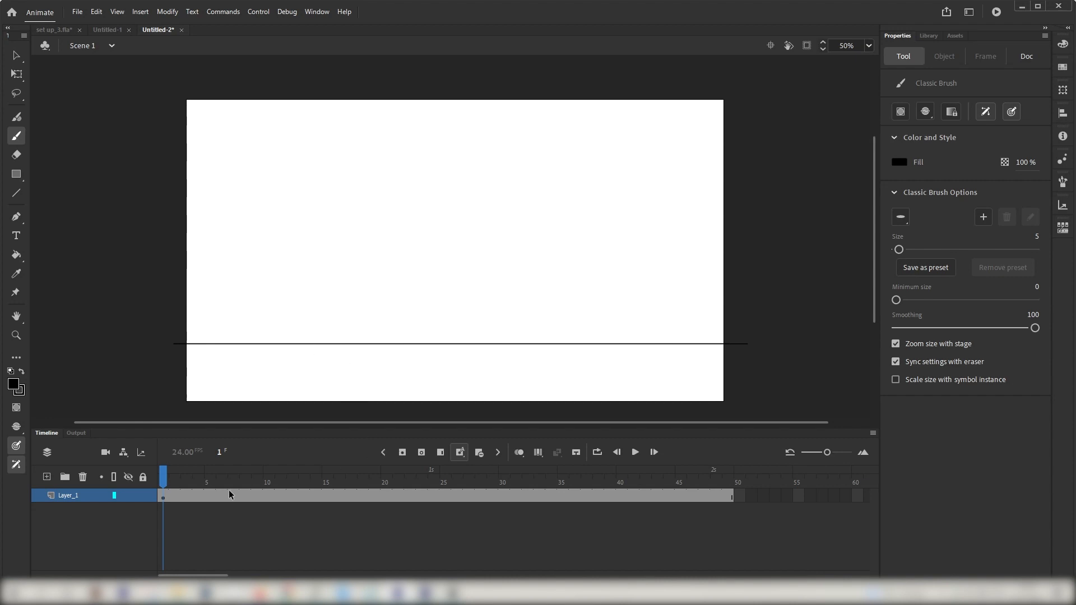
Step: Lock the ground line layer
click(143, 495)
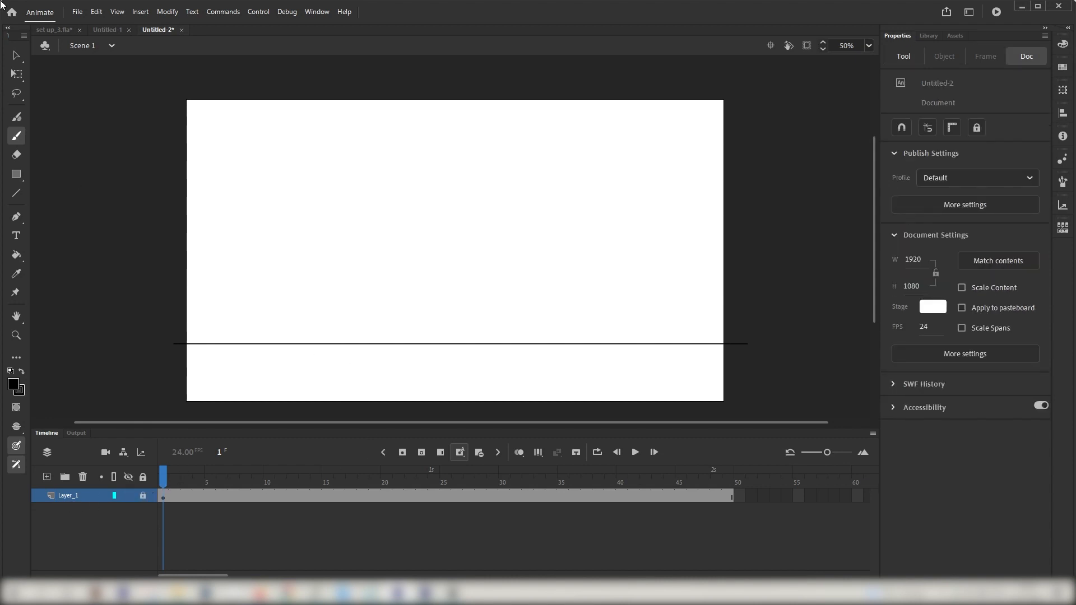
click(16, 56)
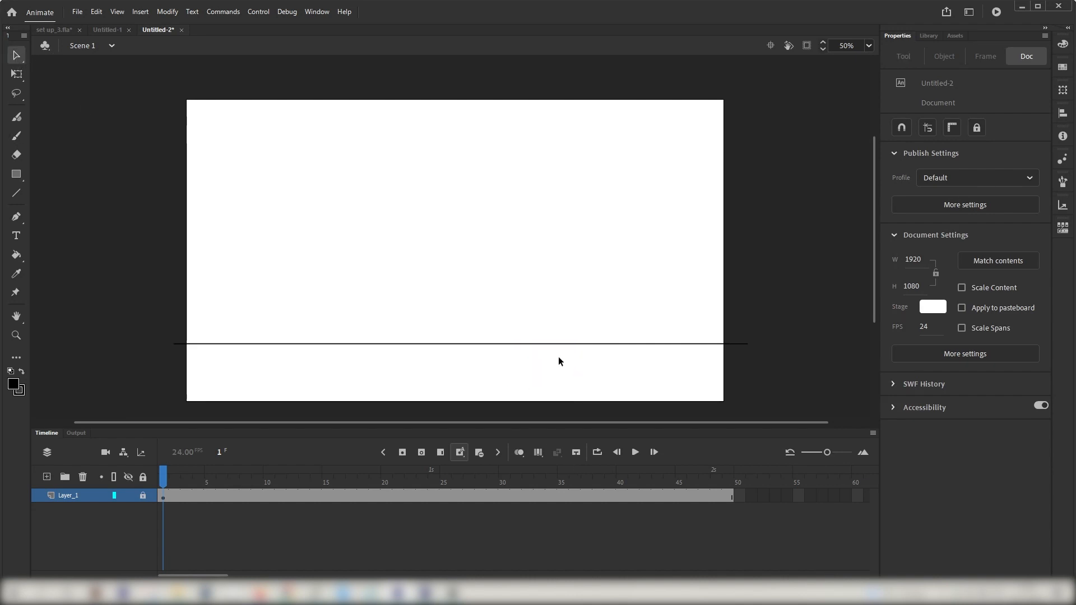
Step: Add a new layer above the ground layer after checking the bouncing ball reference video
click(47, 477)
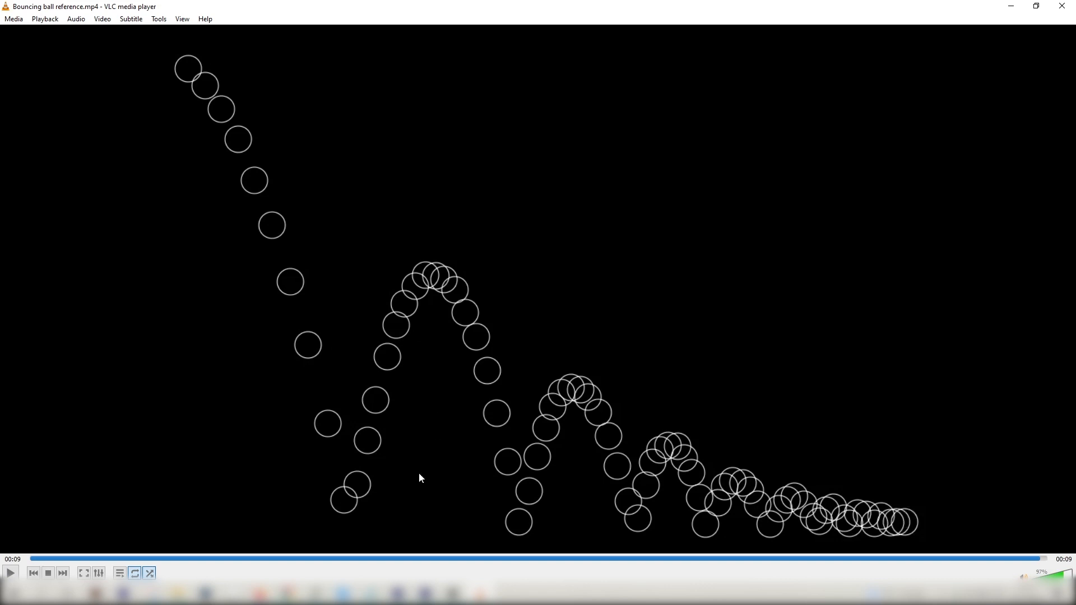
click(399, 594)
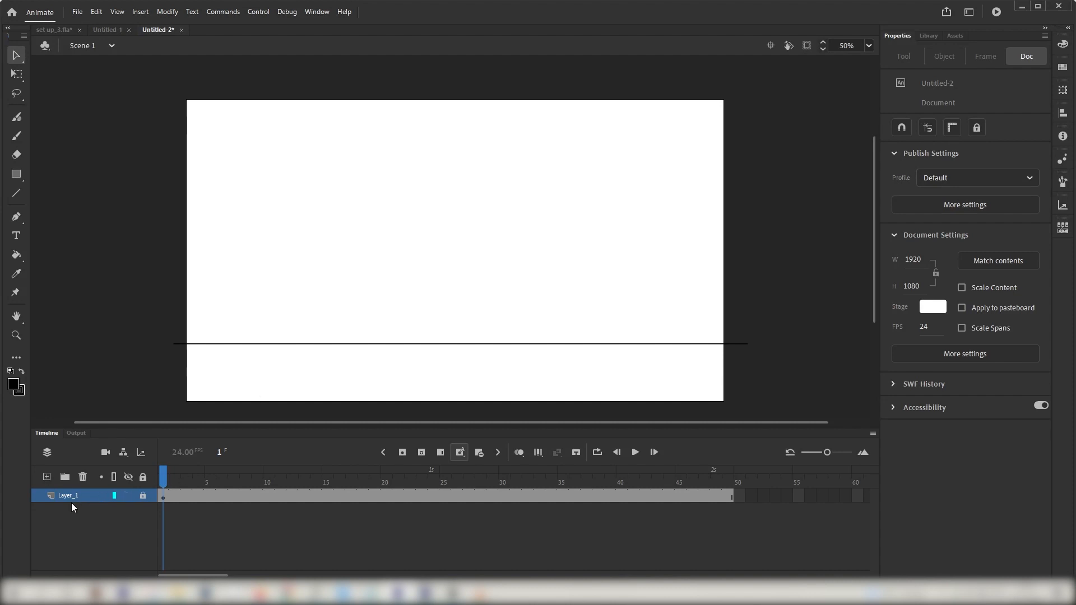
click(46, 477)
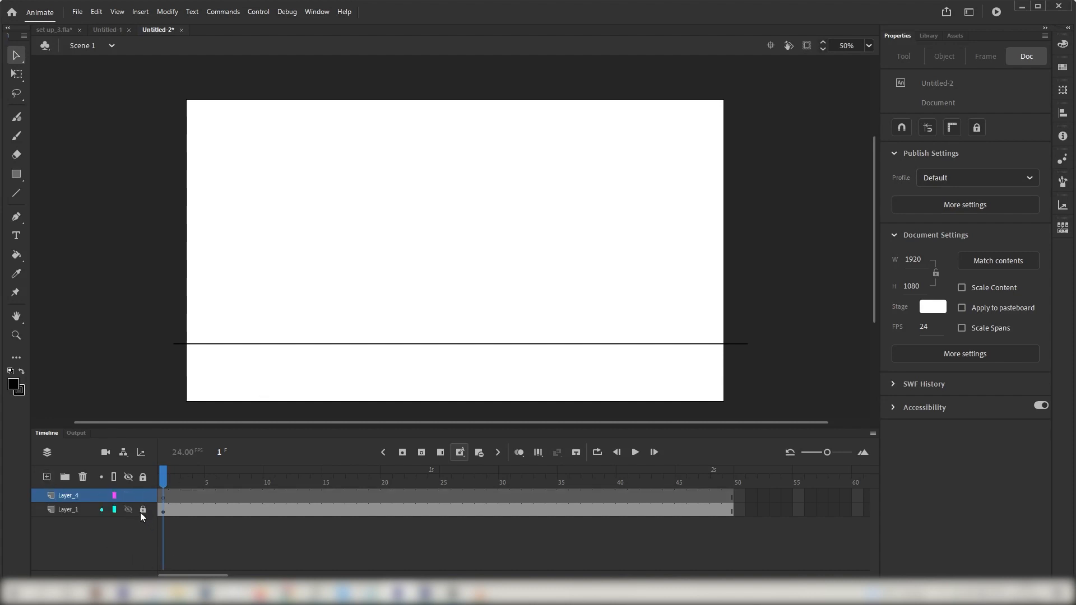
Step: Brush the ball's falling arc on the new layer from the upper-left down to the ground line
click(85, 497)
key(b)
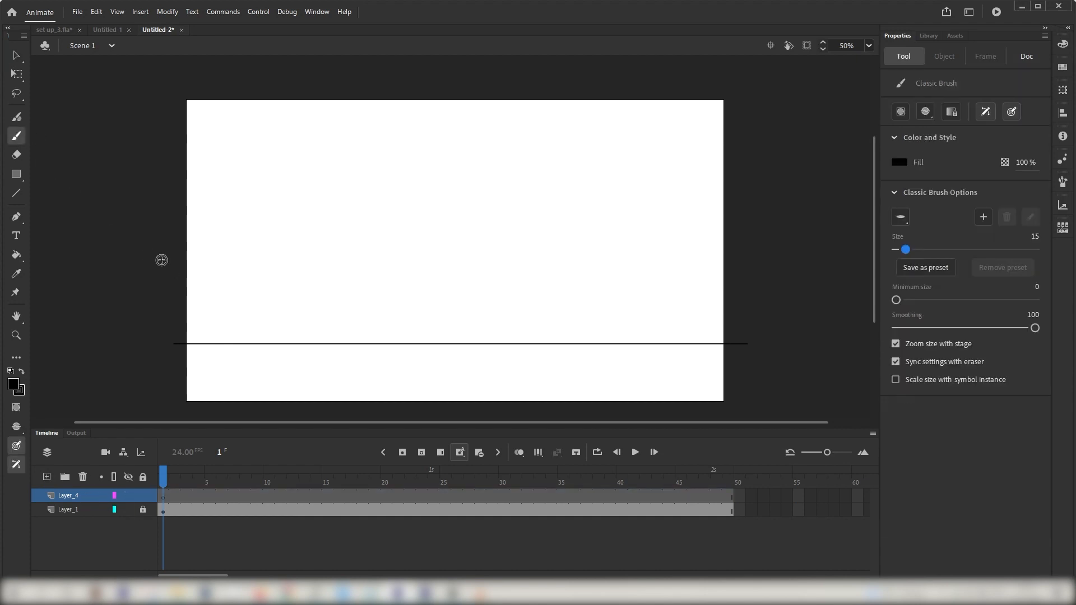
click(15, 55)
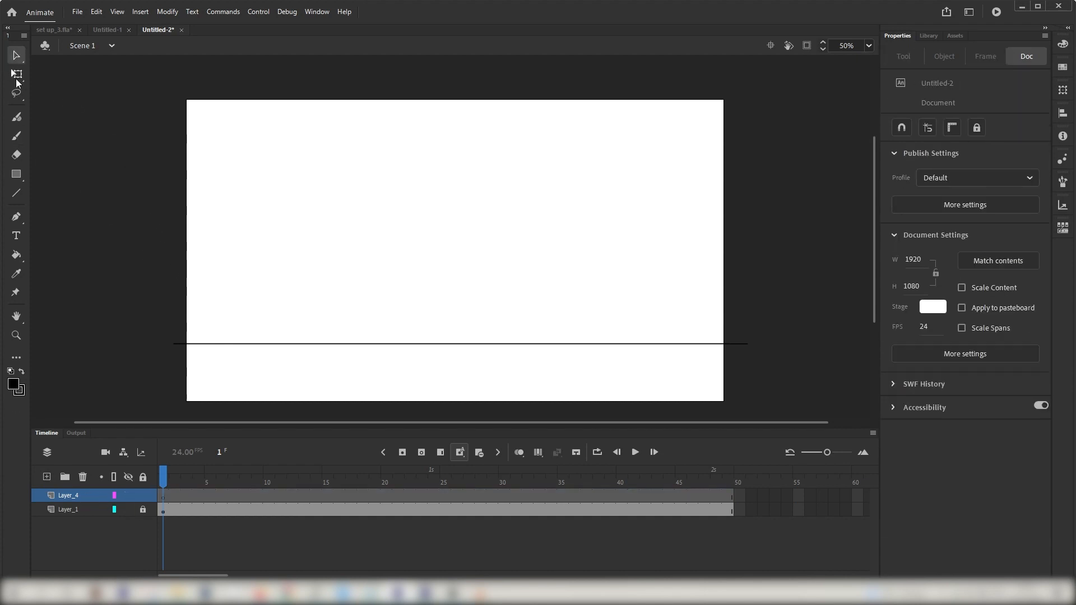
click(16, 136)
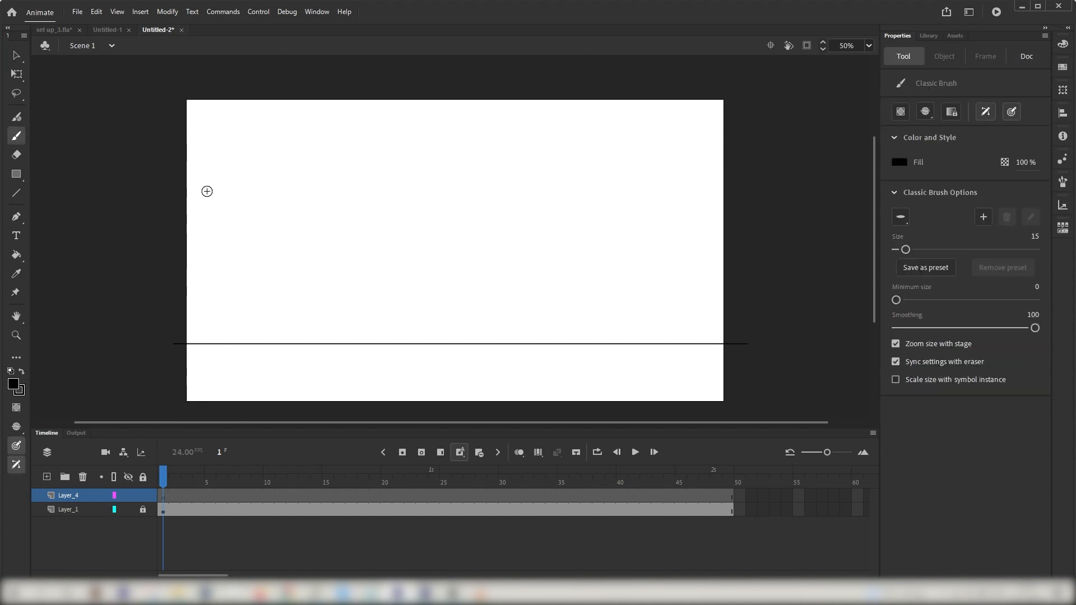
mouse_move(176, 150)
mouse_down()
mouse_move(230, 175)
mouse_move(274, 277)
mouse_move(281, 341)
mouse_up()
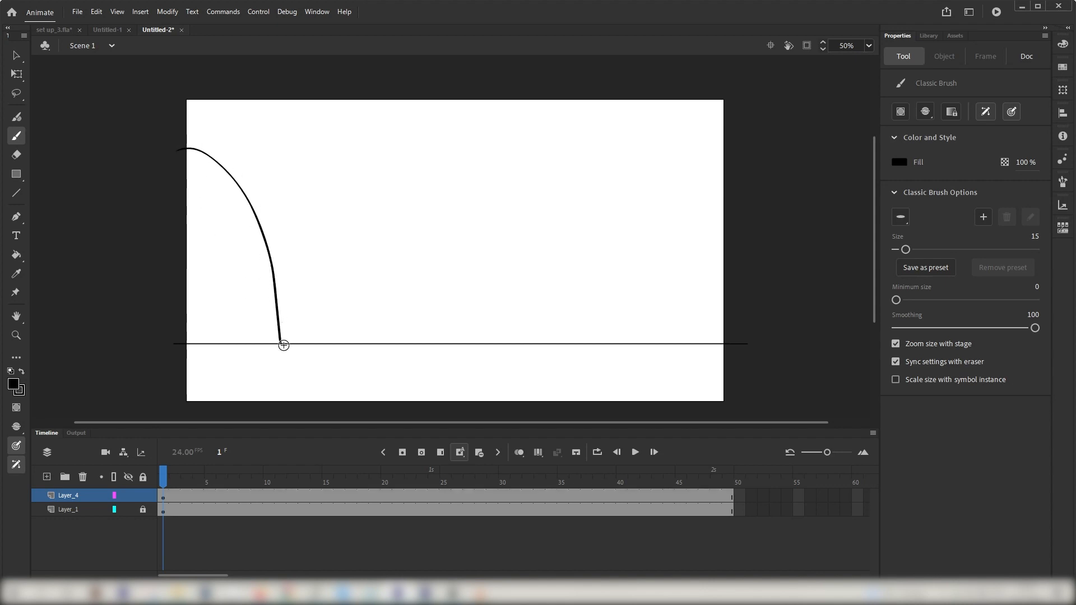
Step: Try redrawing the falling arc several times while consulting the reference video
click(480, 592)
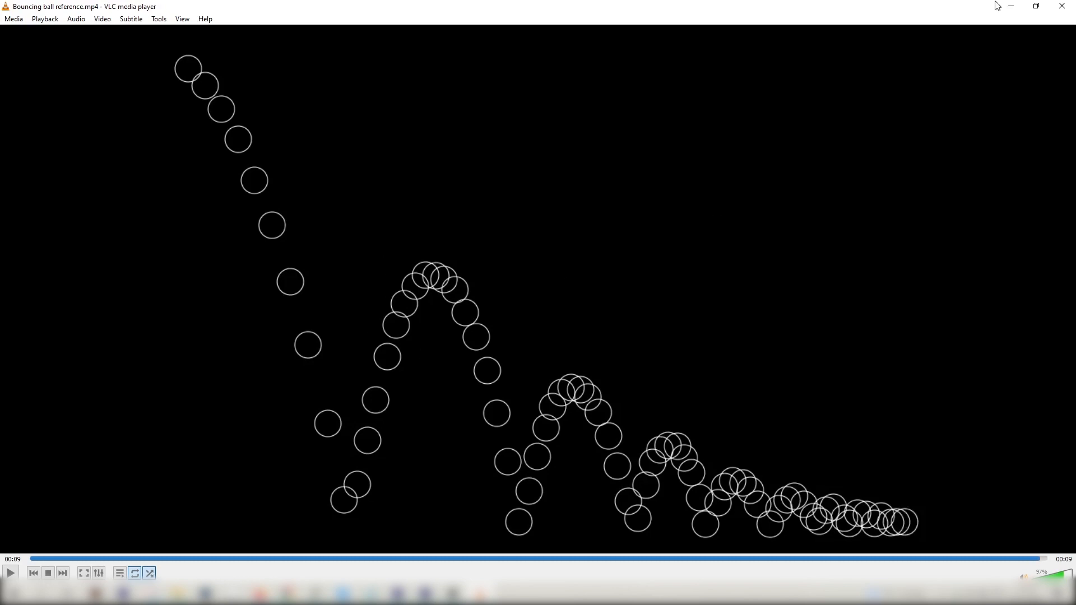
click(1011, 6)
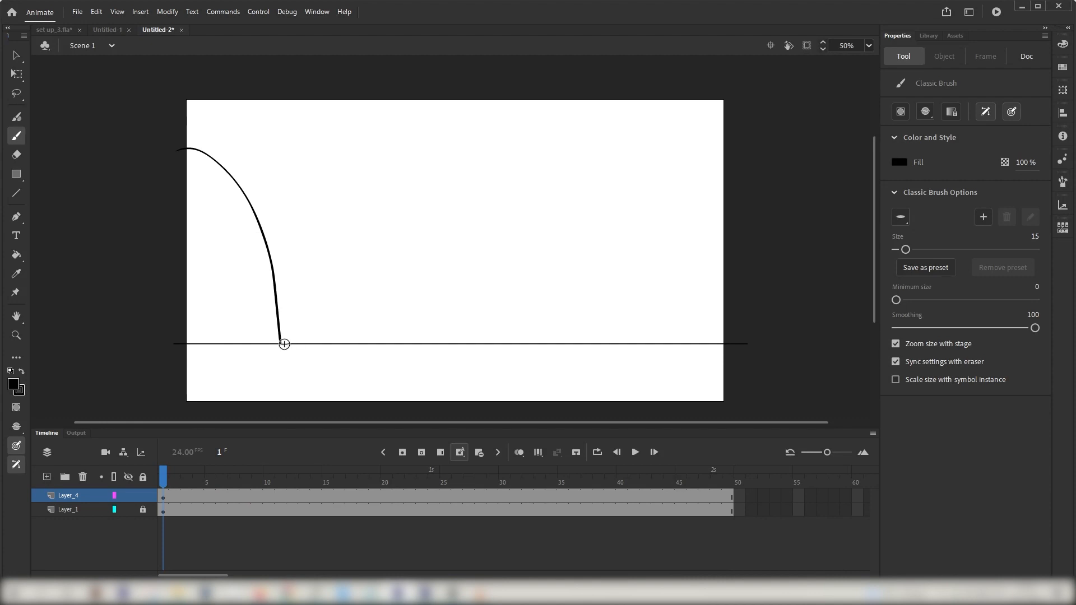
drag(284, 344, 372, 312)
key(ctrl+z)
key(ctrl+z)
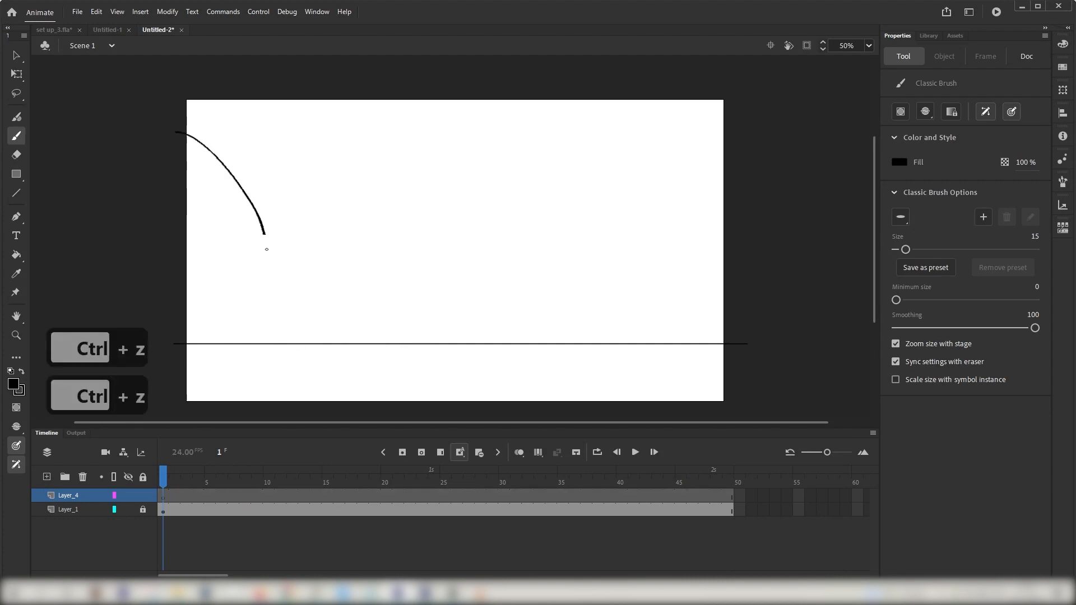
key(ctrl+z)
drag(166, 128, 288, 327)
key(ctrl+z)
drag(167, 127, 315, 352)
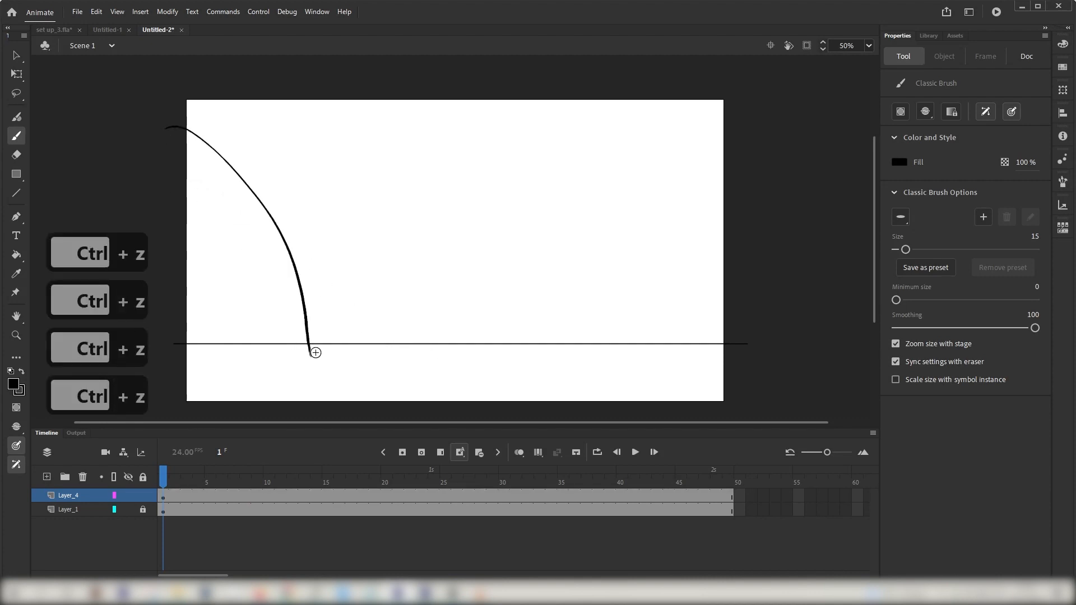
key(ctrl+z)
drag(172, 101, 303, 357)
key(ctrl+z)
drag(168, 128, 294, 348)
Step: Brush the falling arc and three shrinking bounce arcs along the ground line, ending in a flat stroke
key(ctrl+z)
drag(162, 152, 299, 332)
mouse_move(297, 320)
mouse_down()
mouse_move(565, 318)
mouse_move(581, 335)
mouse_move(652, 334)
mouse_up()
key(ctrl+z)
key(ctrl+z)
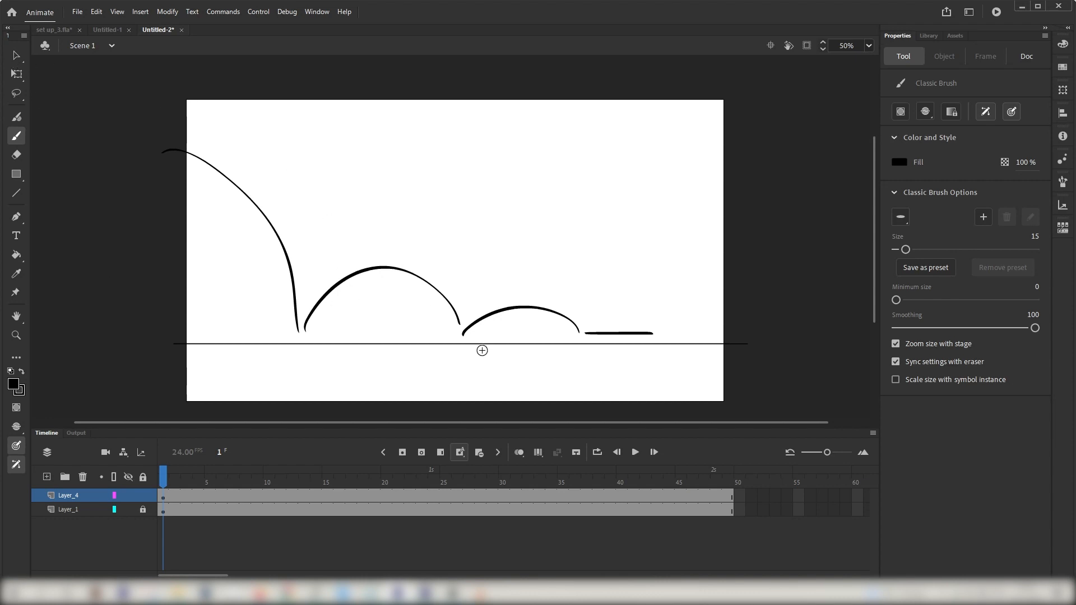
Step: Select the first bounce arc and stretch it taller with the Free Transform tool
click(15, 55)
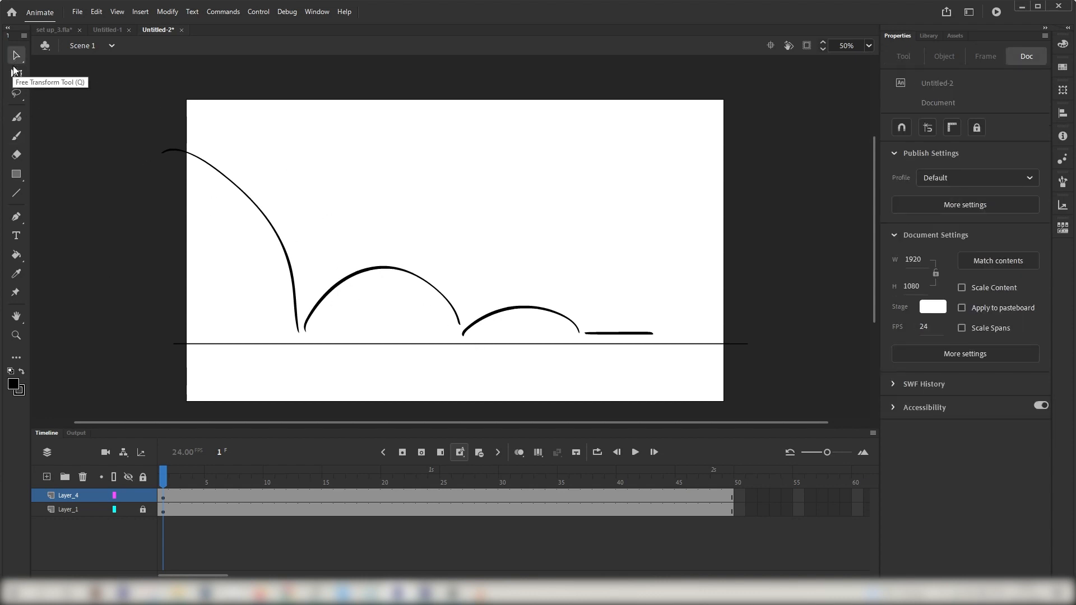
drag(300, 234, 462, 372)
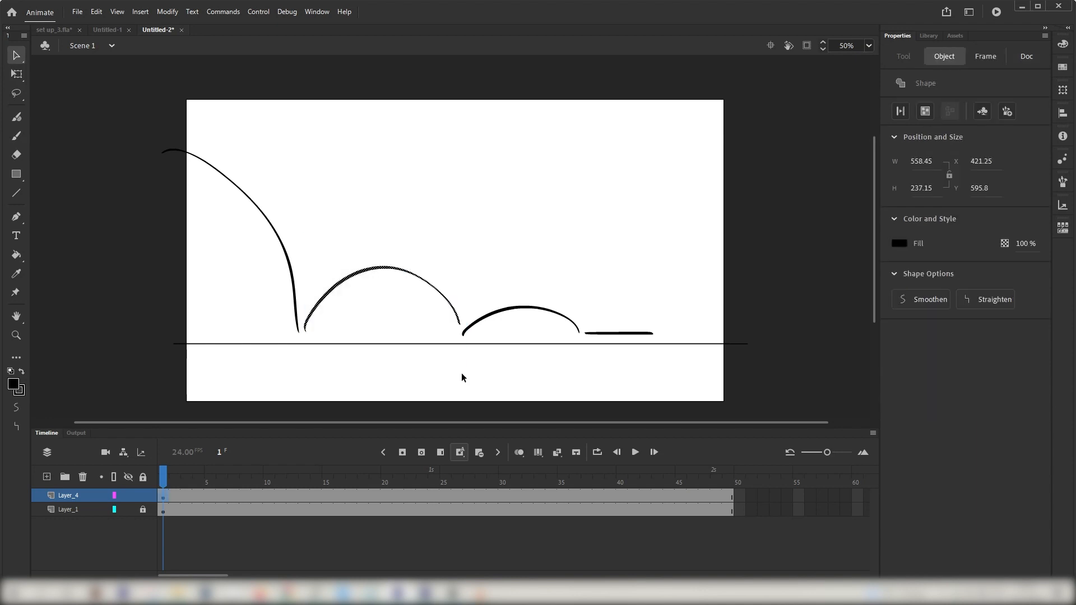
click(17, 74)
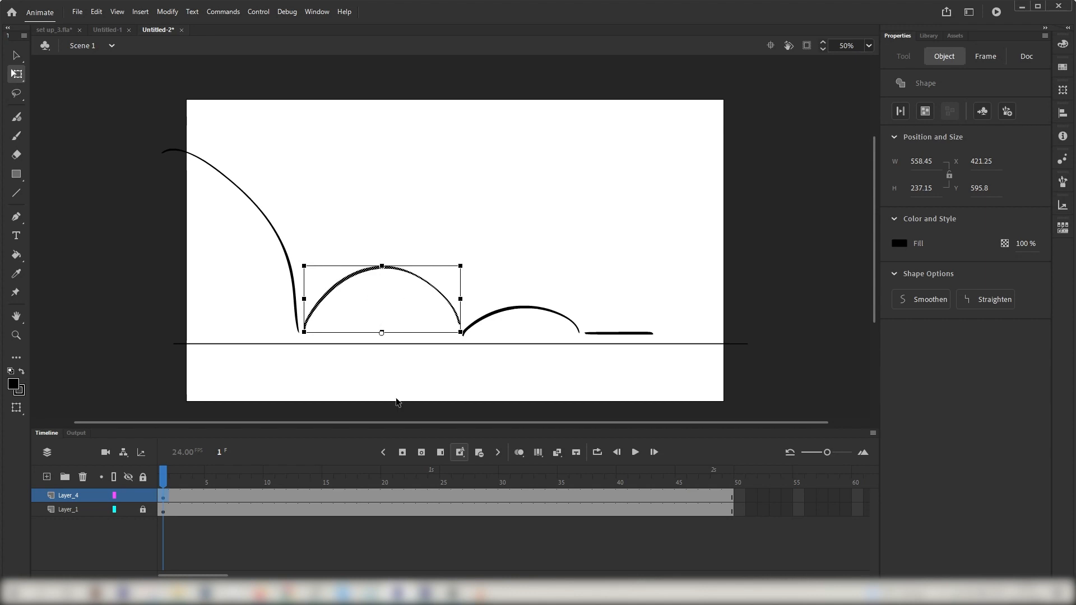
drag(381, 264, 381, 251)
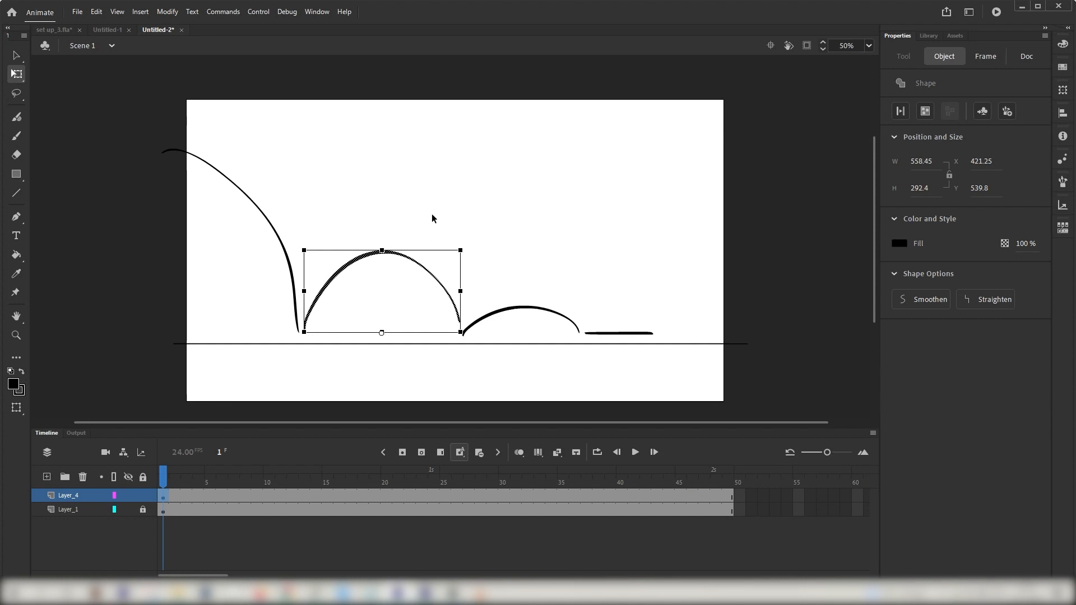
click(77, 152)
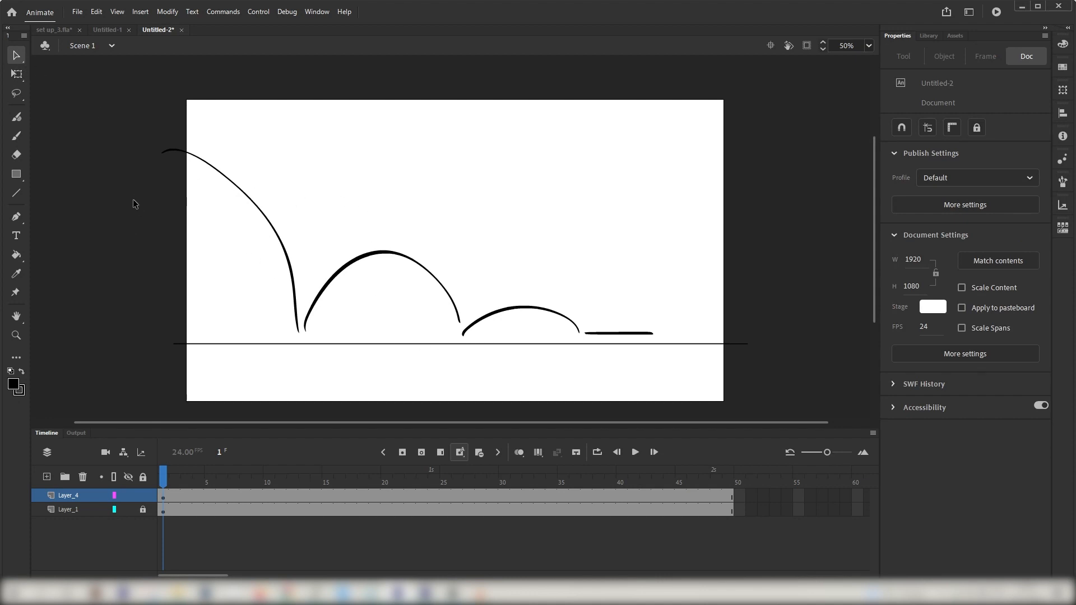
Step: Try drawing a ball circle at frame 10 of the path layer
mouse_move(170, 479)
mouse_down()
mouse_move(209, 479)
mouse_move(159, 480)
mouse_up()
click(270, 480)
key(b)
drag(406, 168, 406, 178)
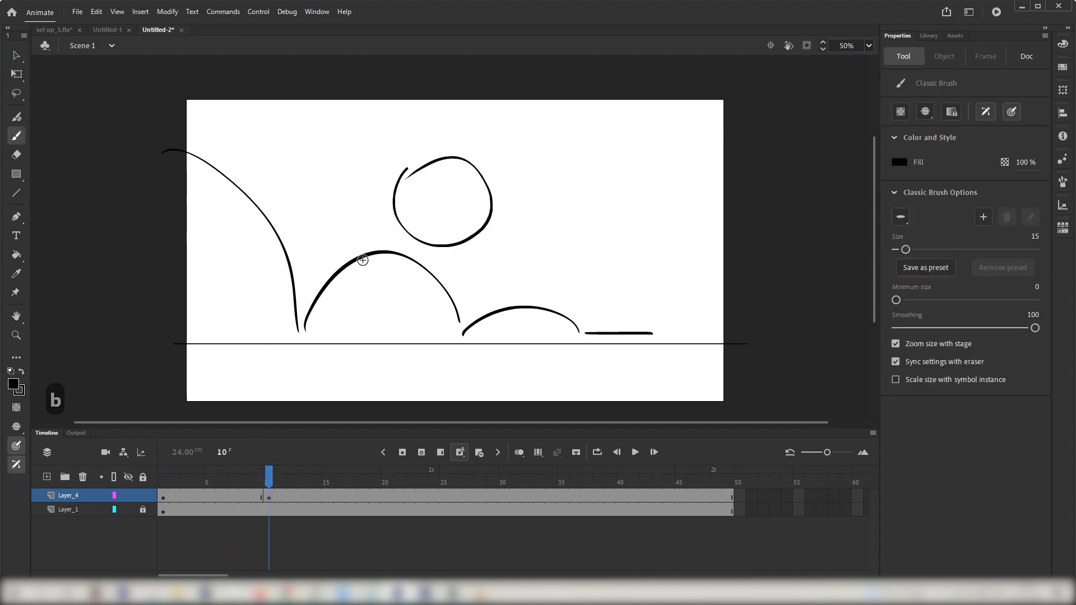
mouse_move(269, 476)
mouse_down()
mouse_move(180, 481)
mouse_move(284, 480)
mouse_move(261, 482)
mouse_move(254, 466)
mouse_move(159, 482)
mouse_up()
key(ctrl+z)
key(ctrl+z)
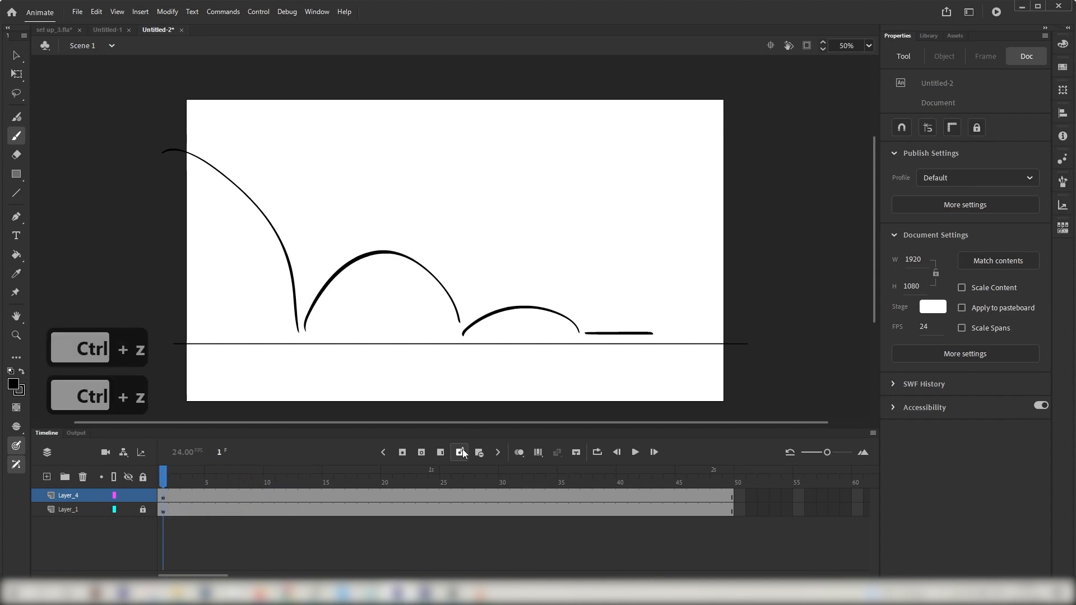
Step: Delete the entire brushed trajectory from the path layer
click(18, 56)
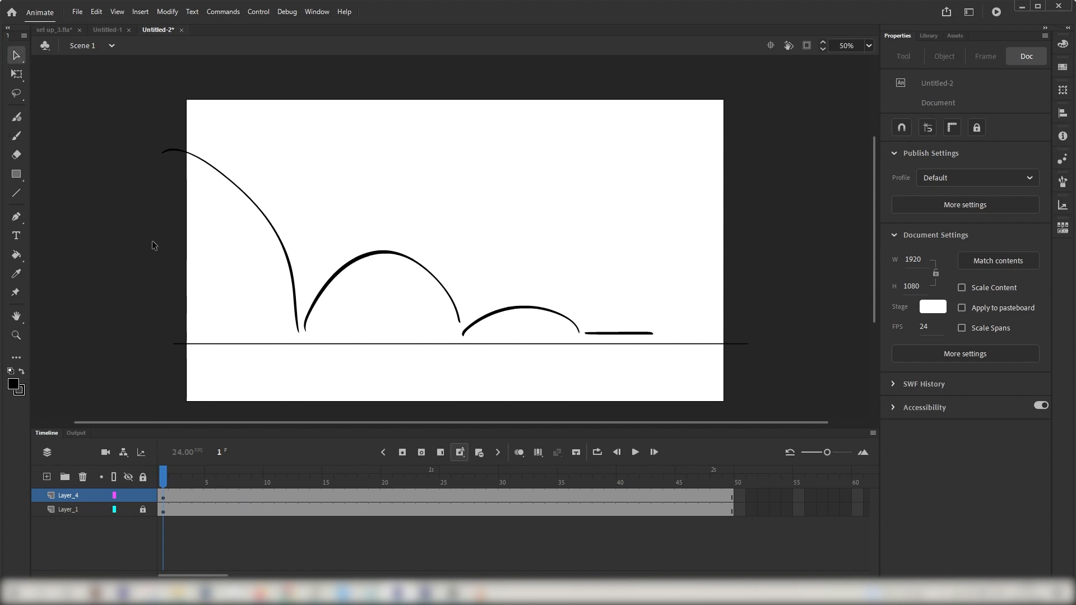
mouse_move(133, 116)
mouse_down()
mouse_move(151, 147)
mouse_move(700, 385)
mouse_up()
key(Delete)
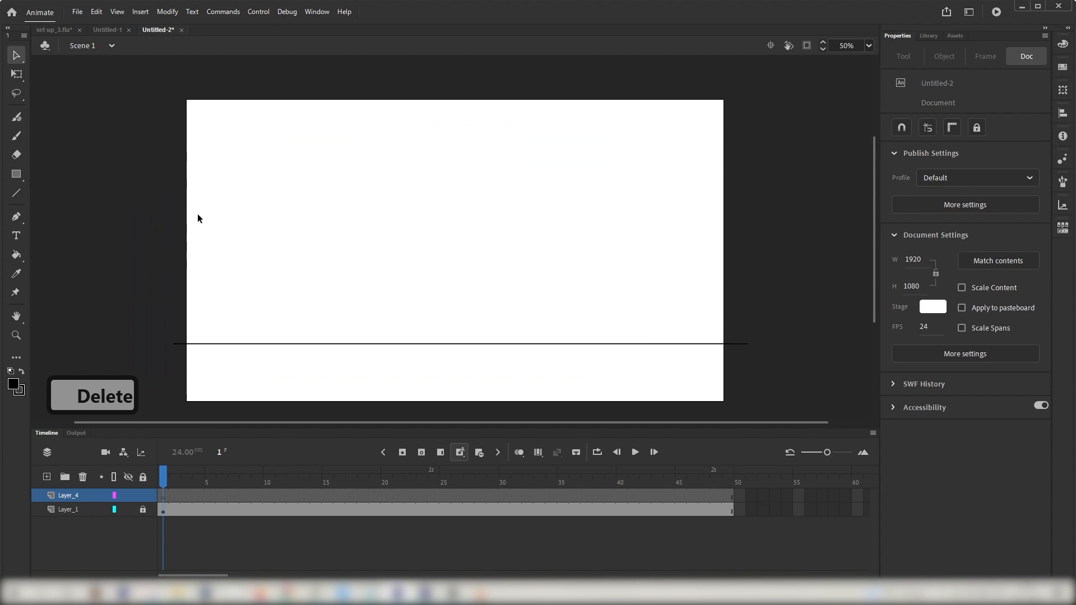
click(16, 217)
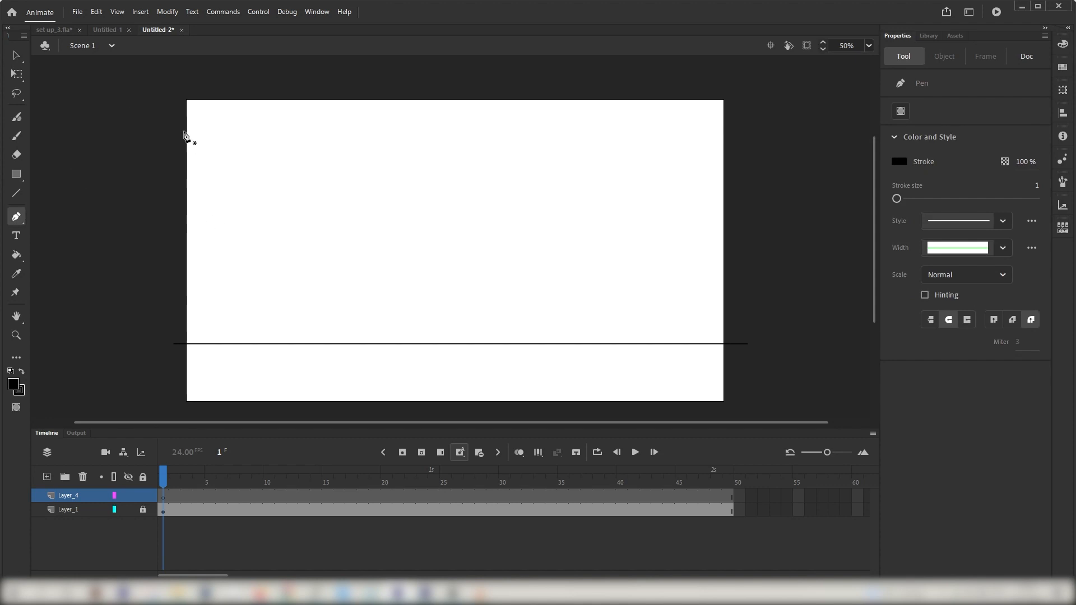
click(227, 143)
click(244, 197)
click(299, 182)
click(292, 139)
key(ctrl+z)
key(ctrl+z)
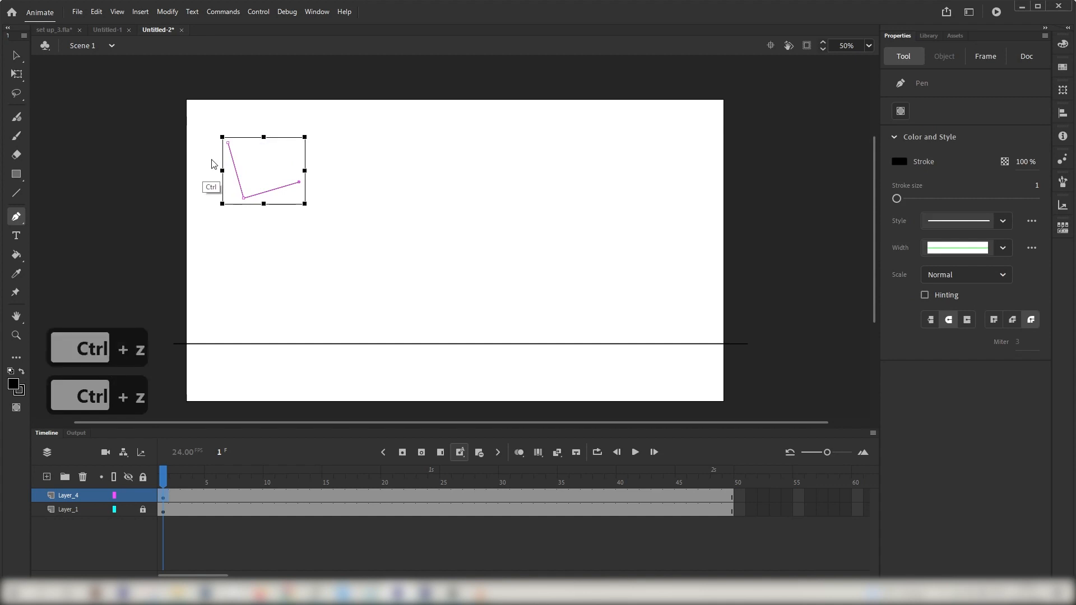
key(ctrl+z)
key(ctrl+z)
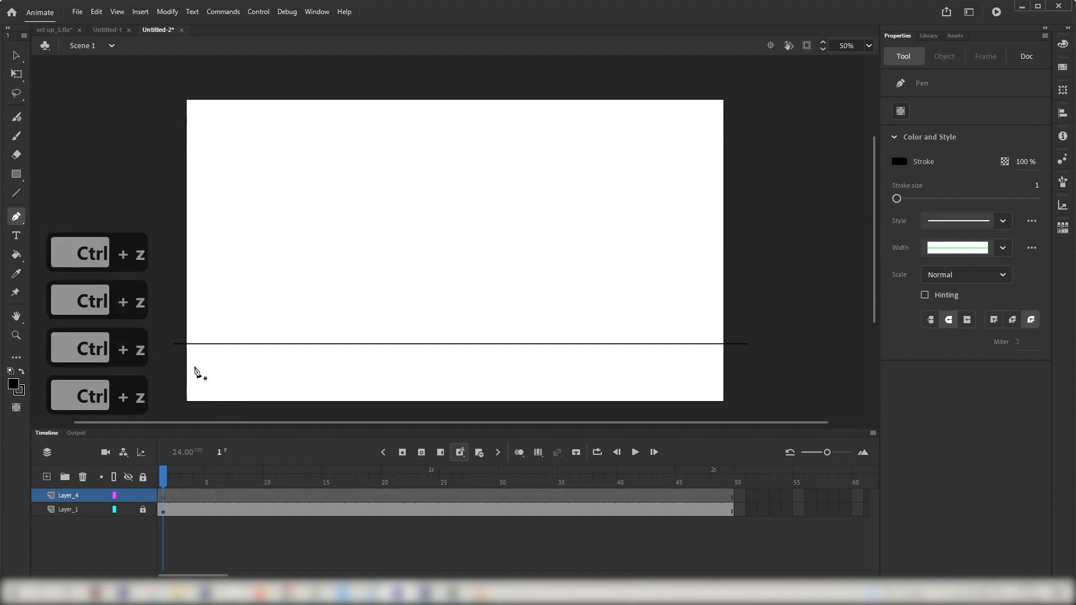
Step: Draw the falling curve with the Pen tool from the stage's upper-left corner down to the ground line
click(189, 125)
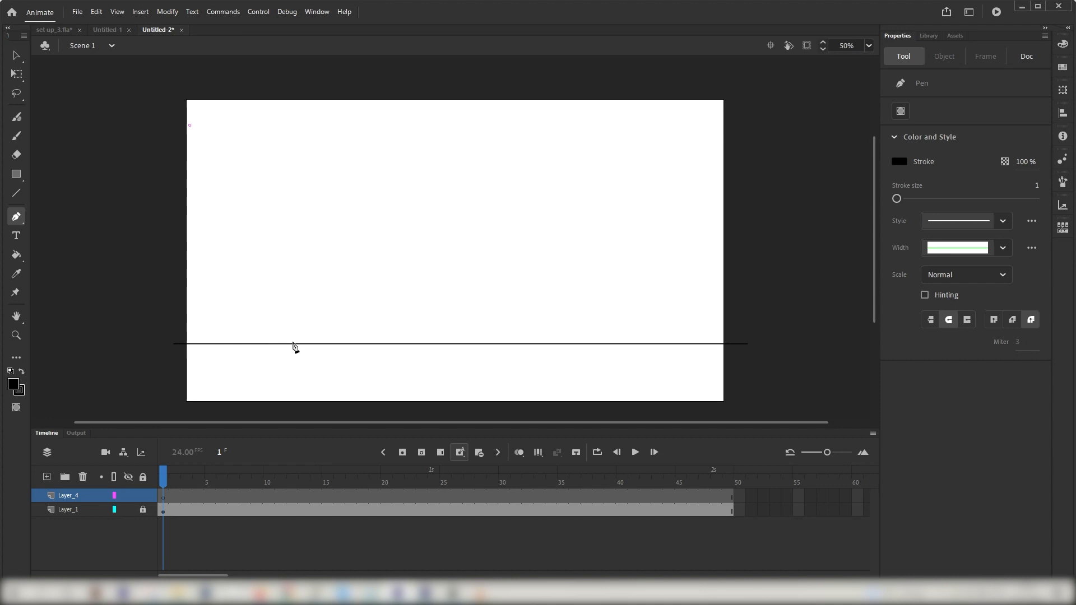
drag(292, 341, 295, 519)
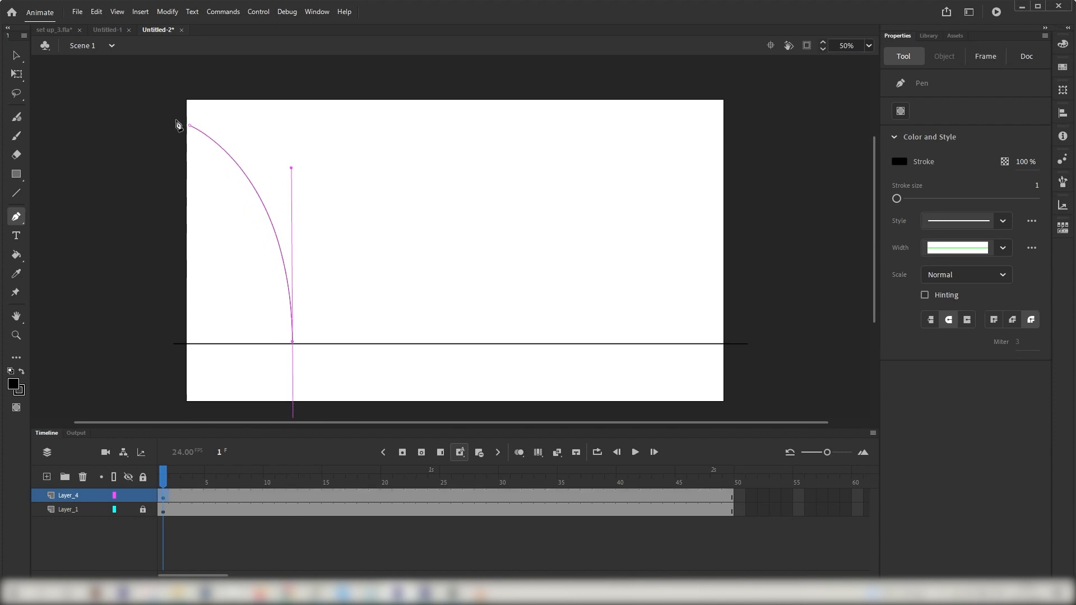
click(16, 55)
key(p)
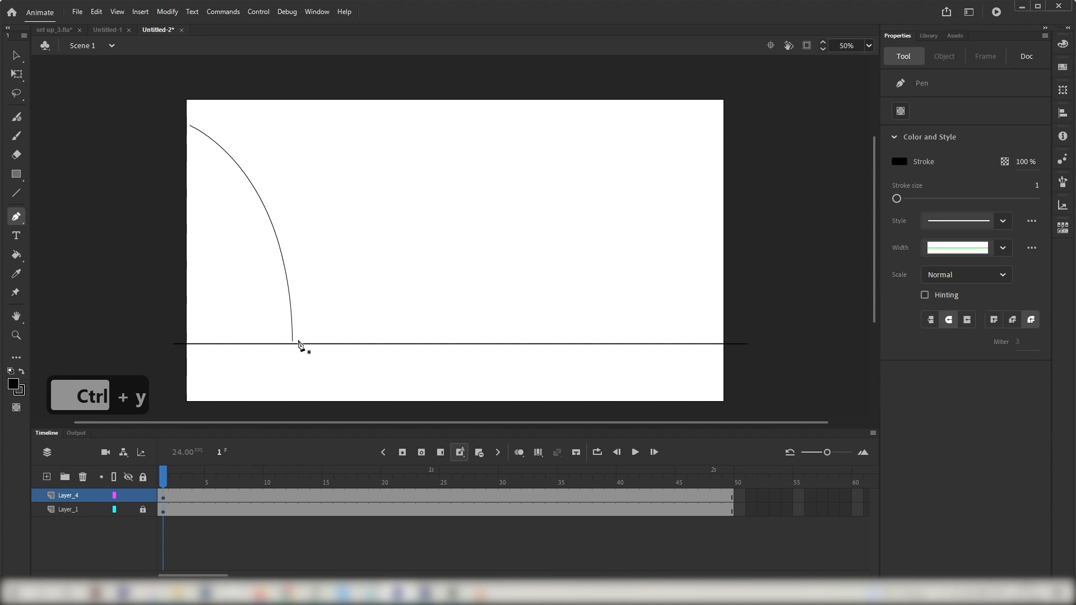
Step: Draw the first bounce arc with the Pen tool, rising from the falling curve's end and landing back on the ground line
click(296, 339)
drag(352, 233, 418, 236)
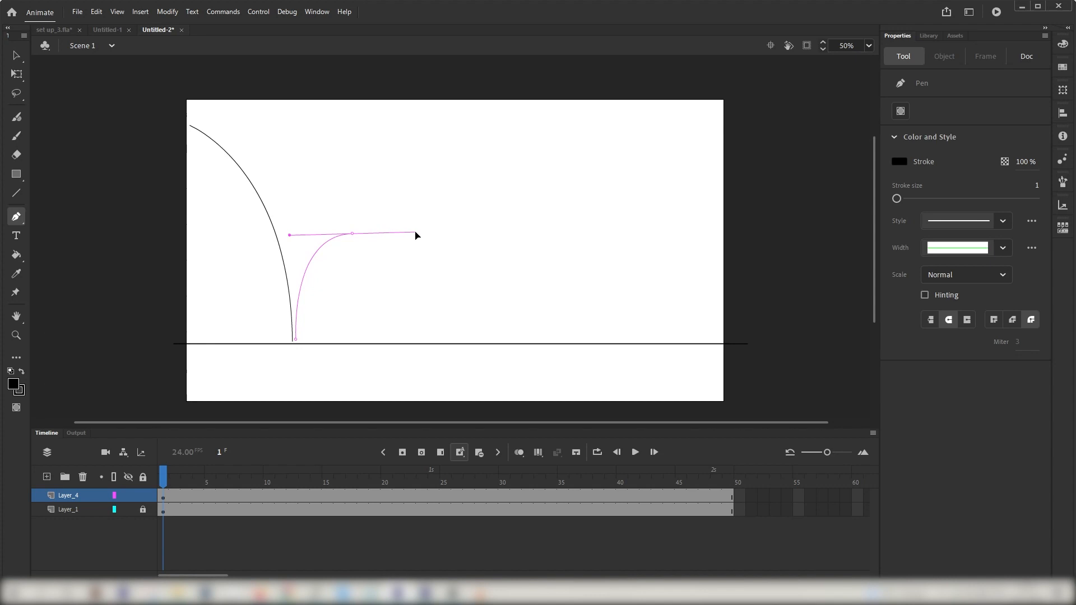
click(409, 340)
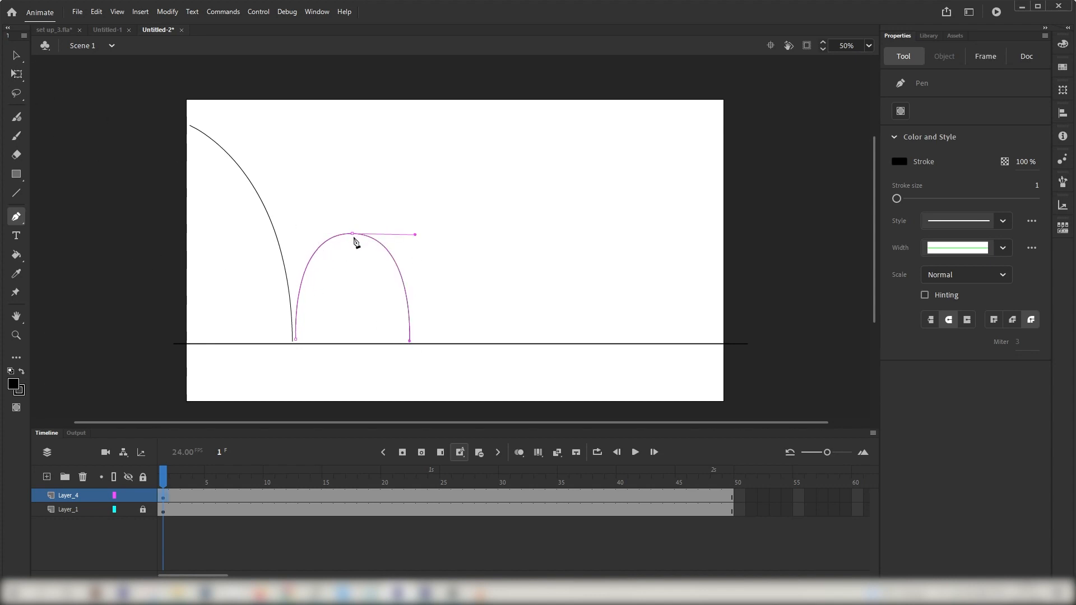
click(15, 55)
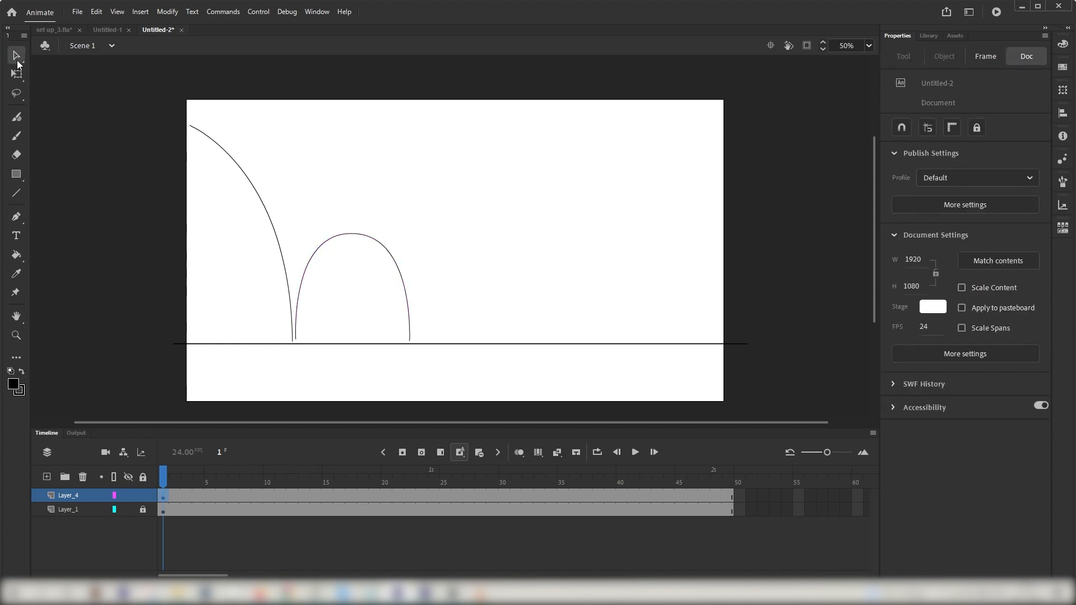
Step: Reshape the first bounce arc with the Subselection tool, lowering its peak and adjusting its handles and start point
click(15, 60)
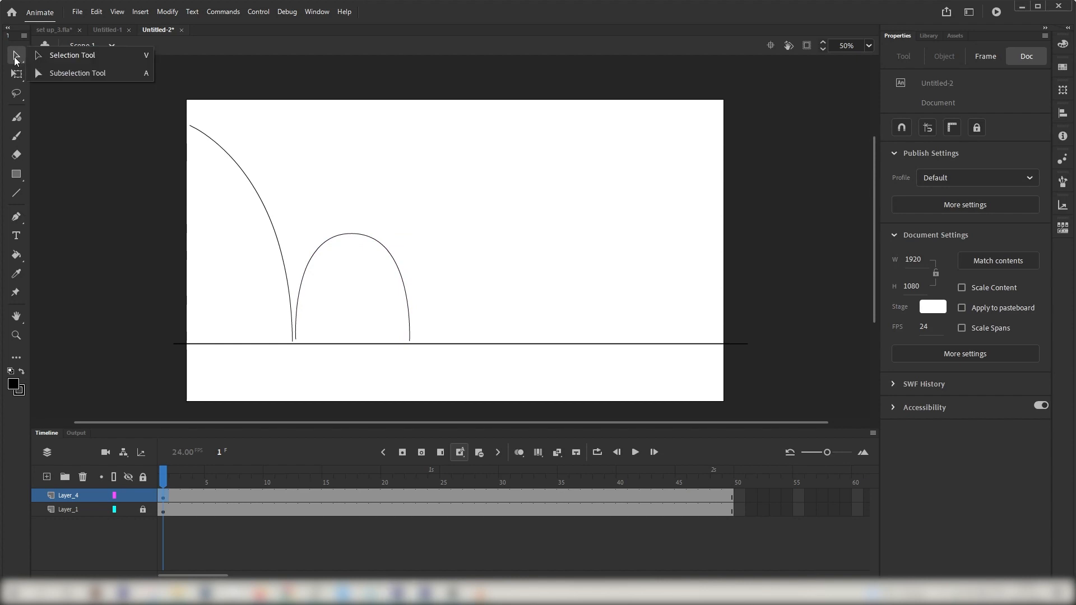
click(55, 73)
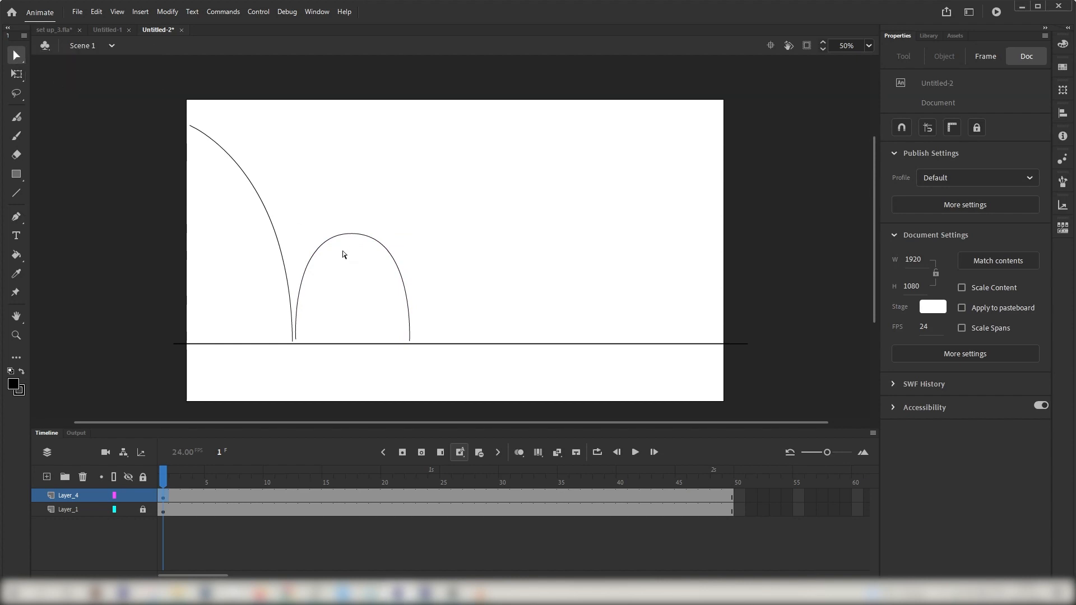
click(351, 237)
drag(352, 234, 354, 255)
drag(414, 345, 446, 347)
mouse_move(348, 252)
mouse_down()
mouse_move(379, 254)
mouse_move(365, 252)
mouse_up()
drag(431, 253, 438, 251)
click(296, 342)
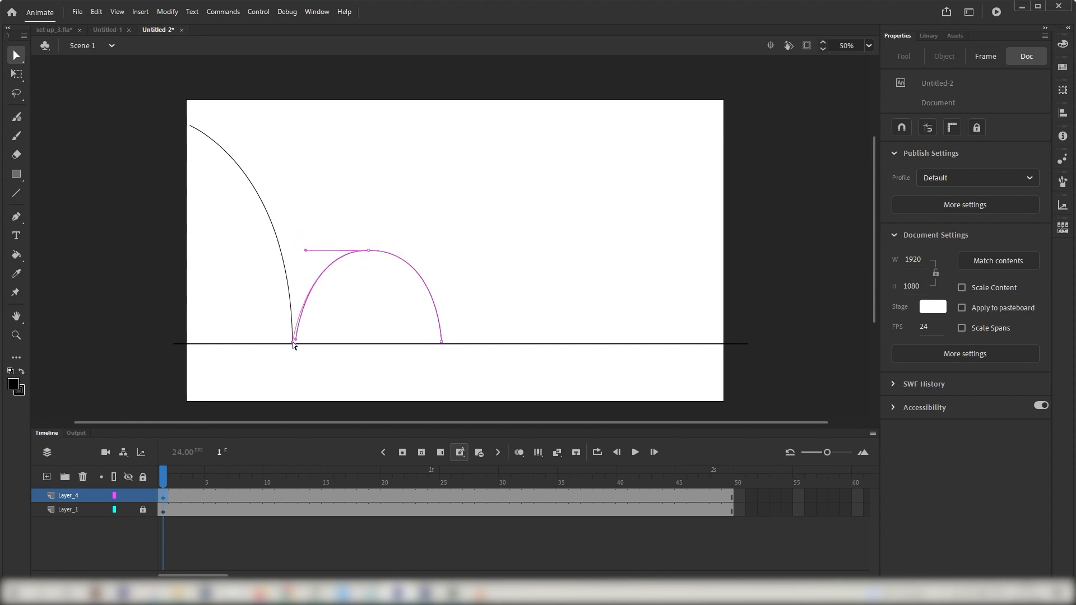
drag(292, 342, 292, 342)
drag(306, 251, 302, 252)
click(355, 206)
Step: Move the first bounce arc's landing point further right and raise its peak slightly
click(442, 342)
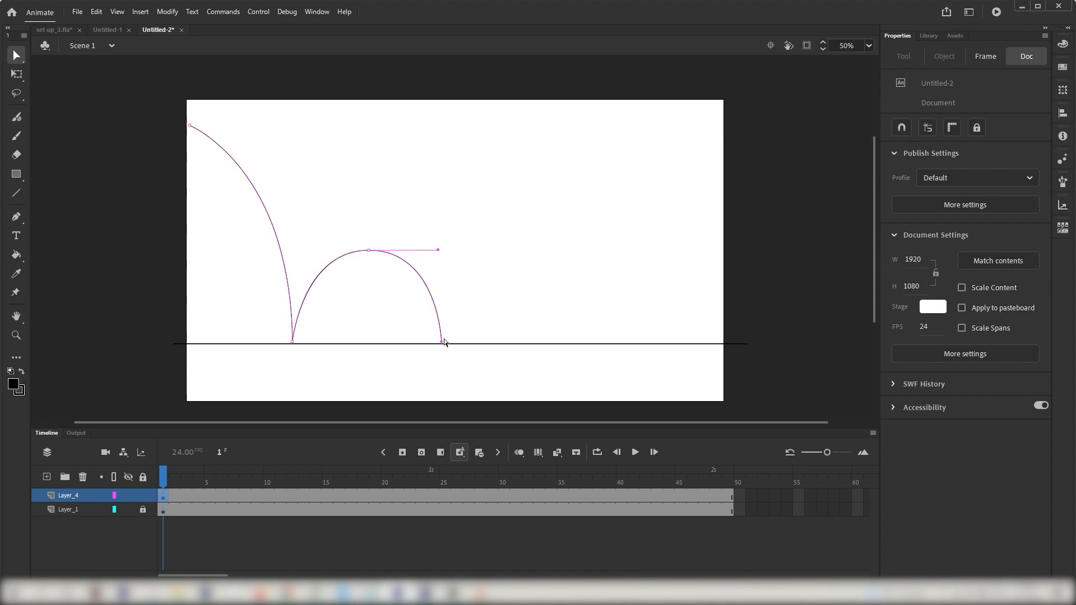
drag(445, 339, 460, 340)
drag(368, 251, 372, 251)
click(438, 252)
drag(343, 216, 392, 262)
click(383, 282)
click(376, 254)
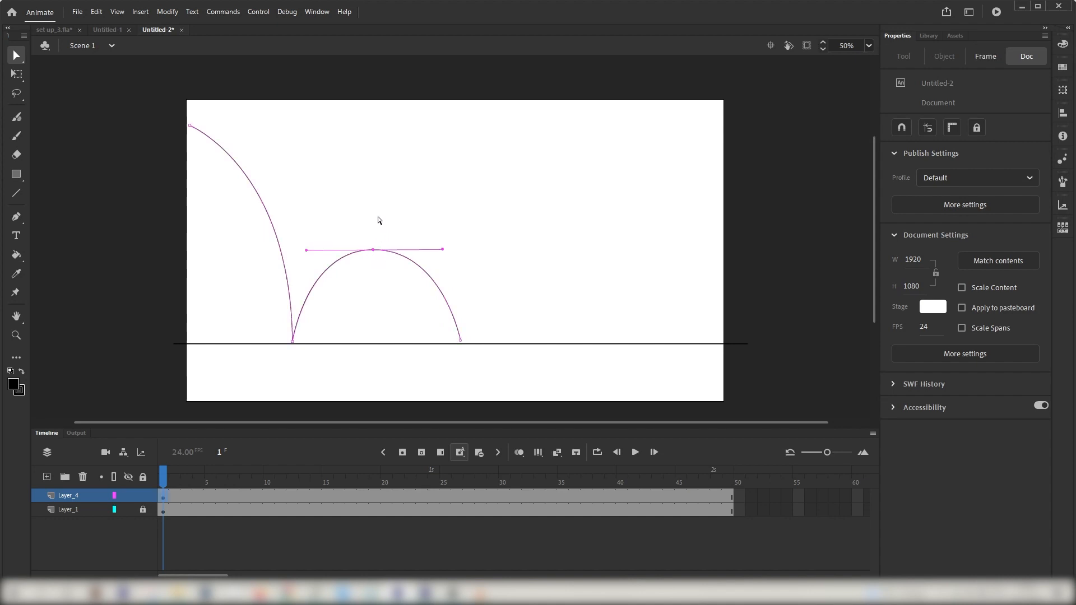
click(15, 218)
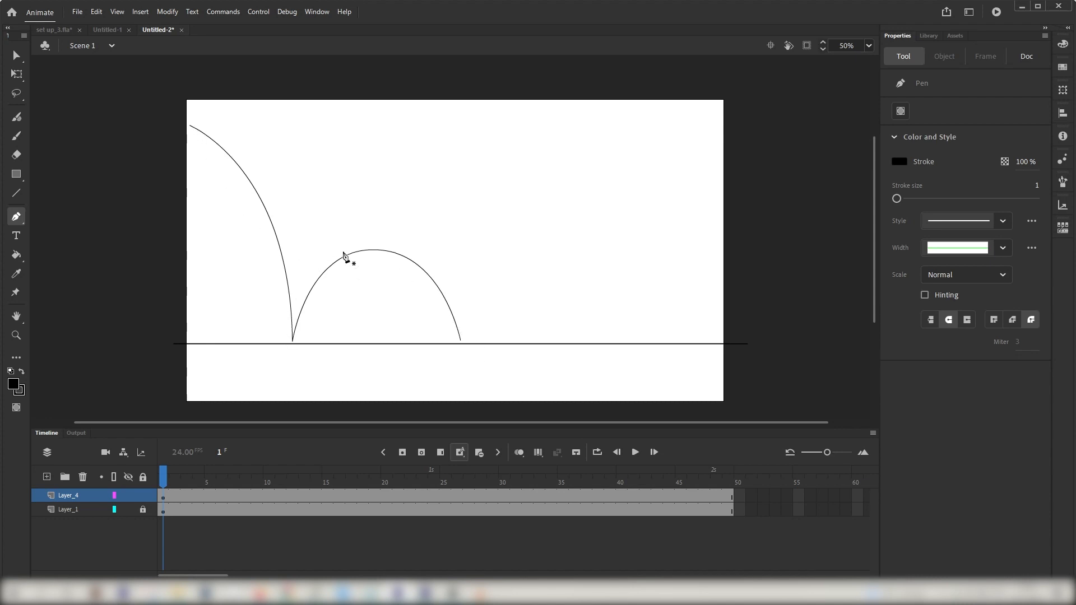
click(16, 56)
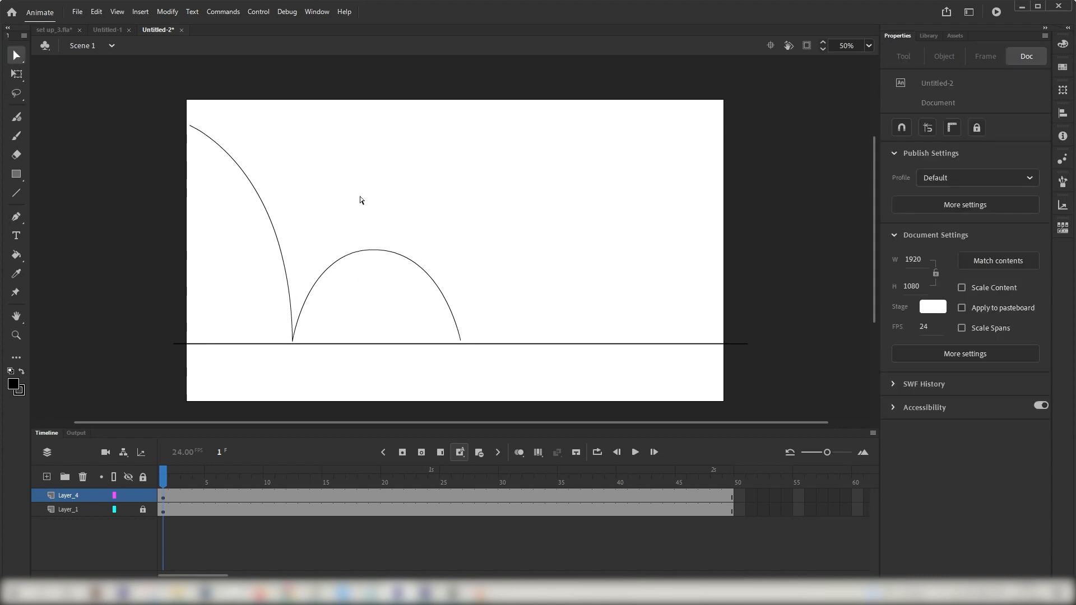
drag(372, 250, 374, 241)
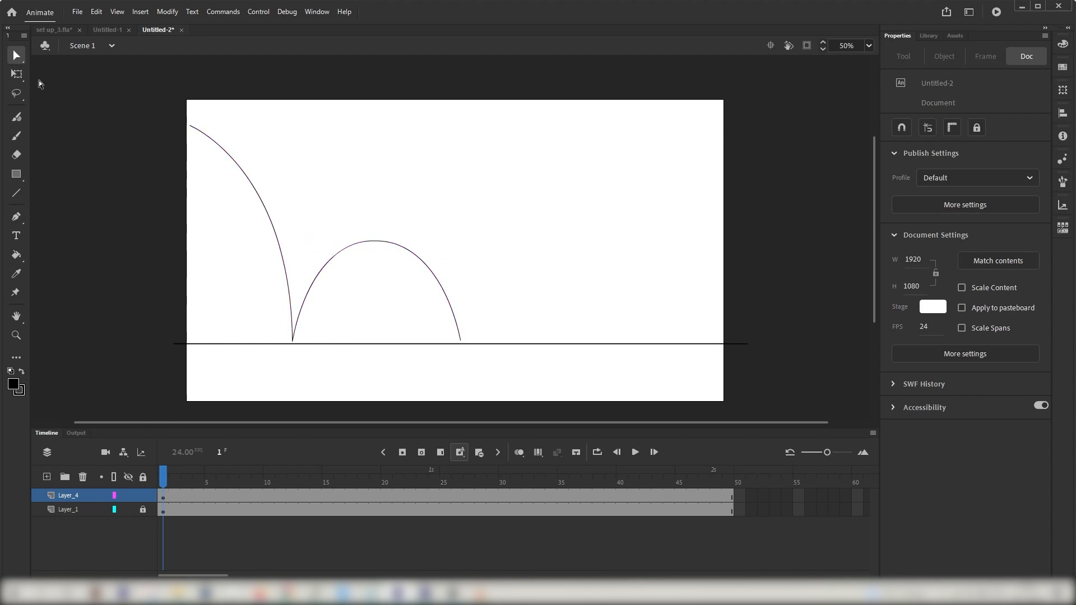
Step: Draw a second, smaller bounce arc with the Pen tool from the first arc's landing point to the ground line
click(16, 217)
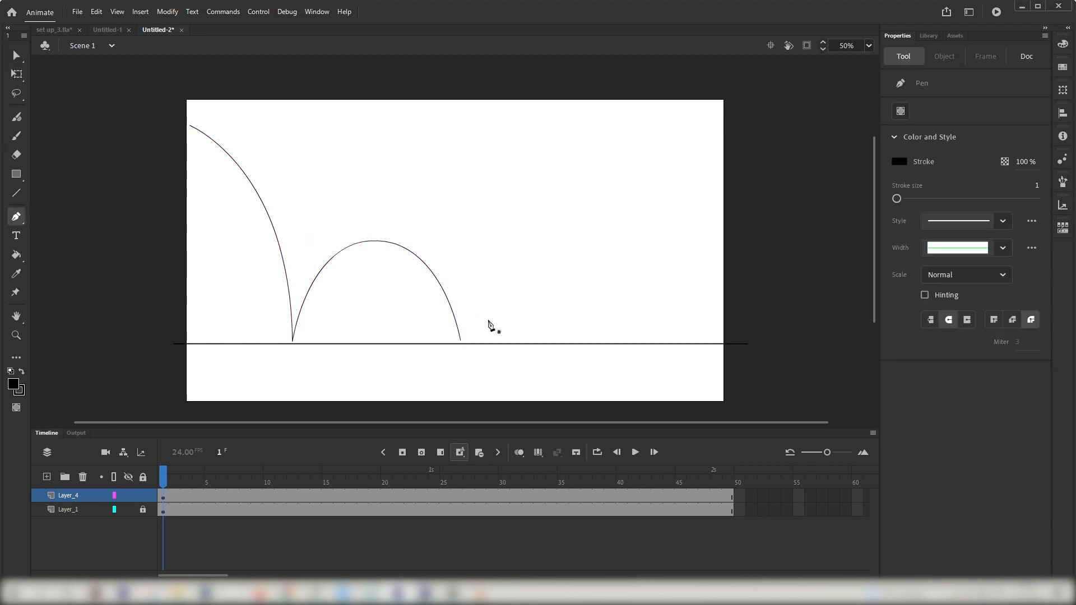
click(464, 339)
drag(514, 276, 568, 277)
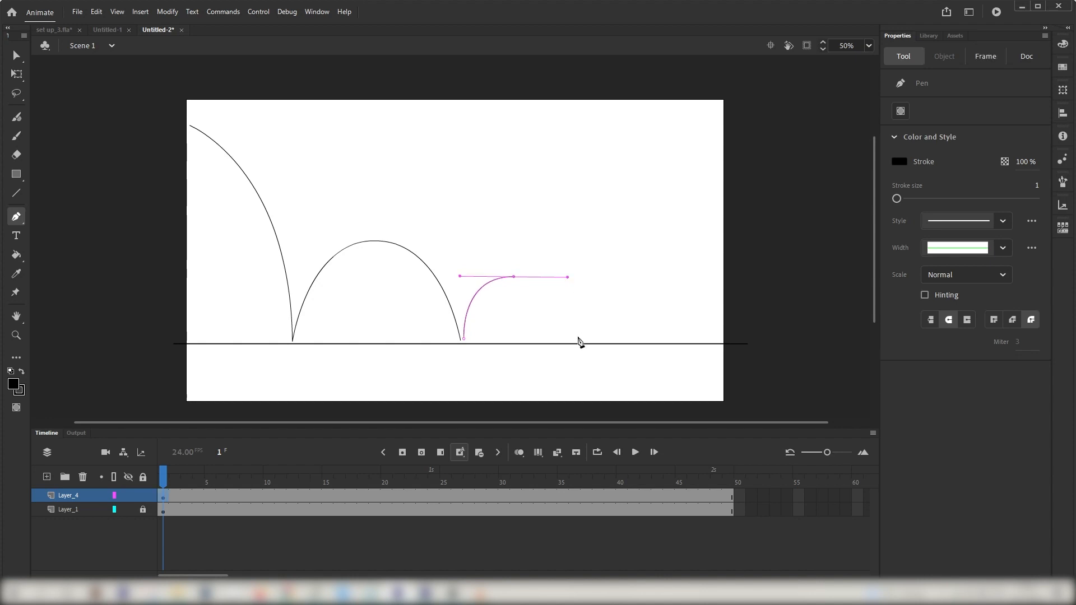
click(577, 338)
click(16, 55)
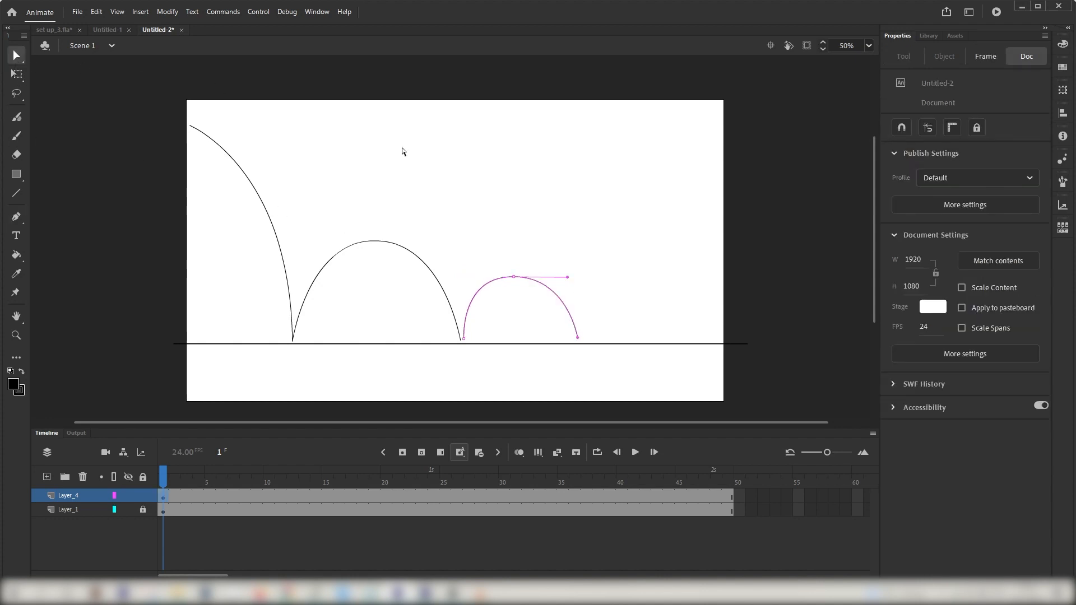
Step: Reshape the second bounce arc, lowering its peak and moving its landing point further right
drag(514, 277, 519, 281)
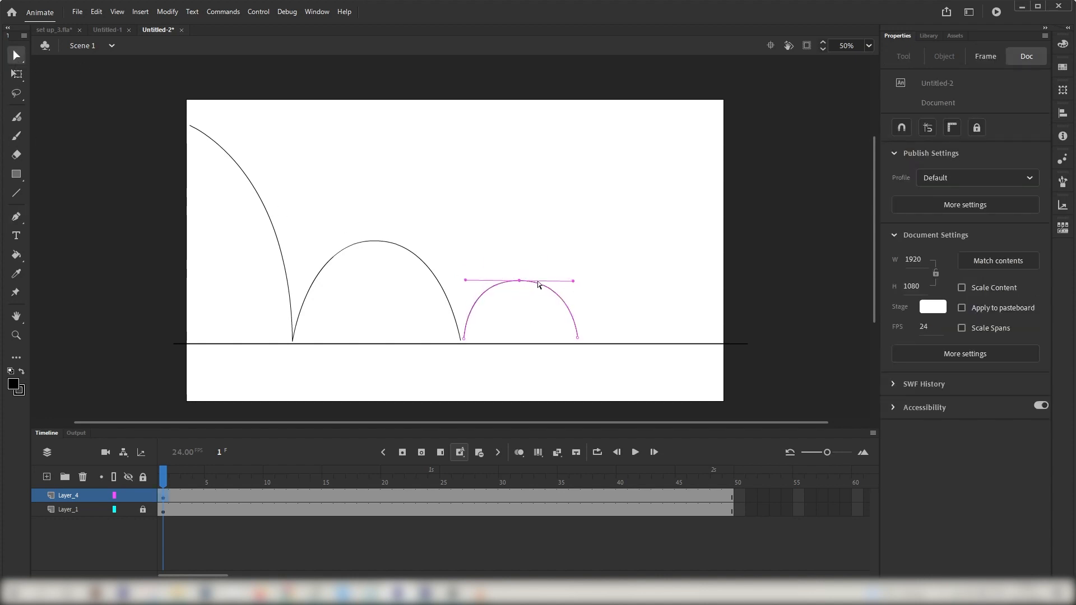
click(582, 342)
click(579, 339)
mouse_move(519, 283)
mouse_down()
mouse_move(535, 297)
mouse_move(524, 294)
mouse_up()
click(565, 258)
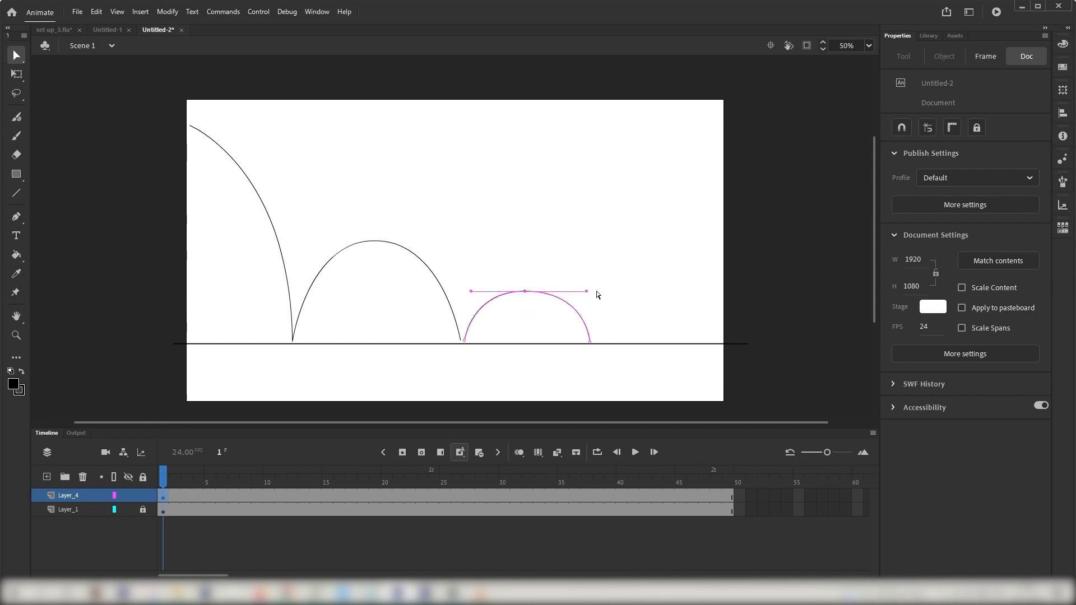
click(376, 188)
Step: Draw a short flat line just above the ground line after the second bounce with the Pen tool
click(16, 216)
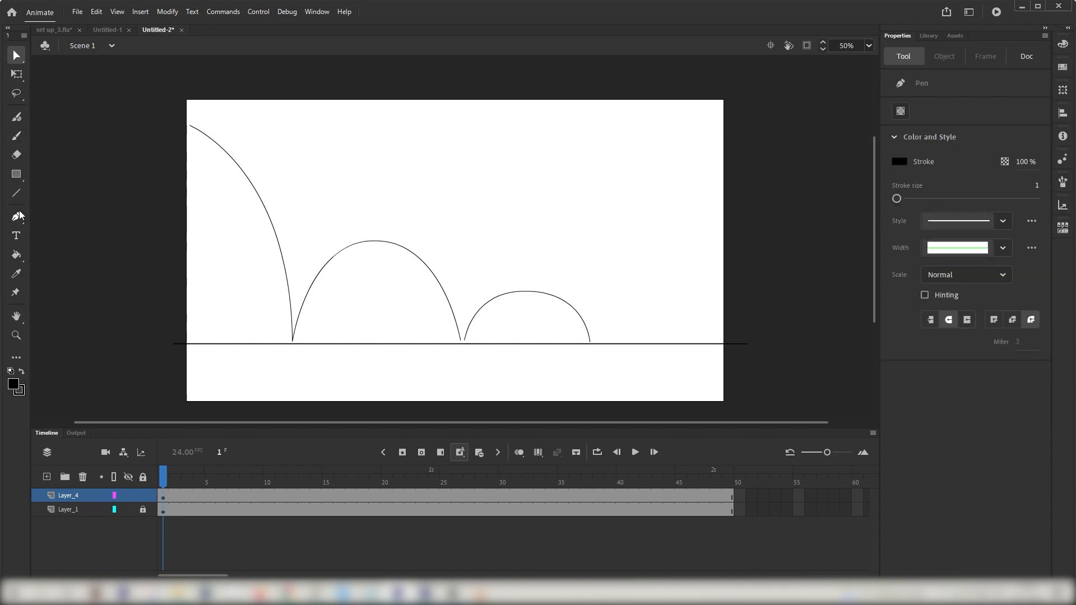
click(598, 334)
click(655, 334)
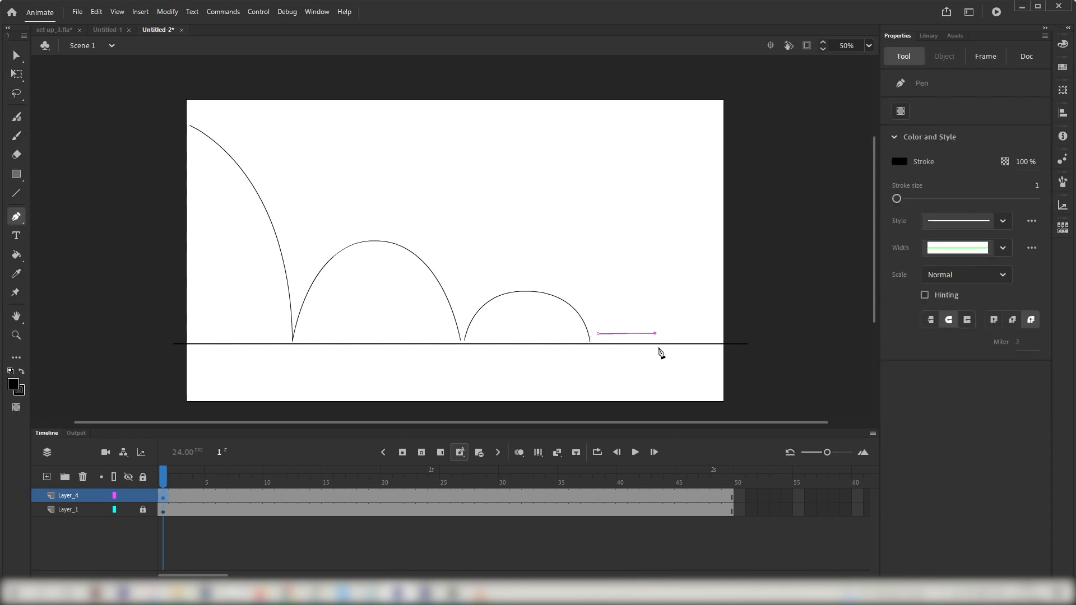
click(17, 55)
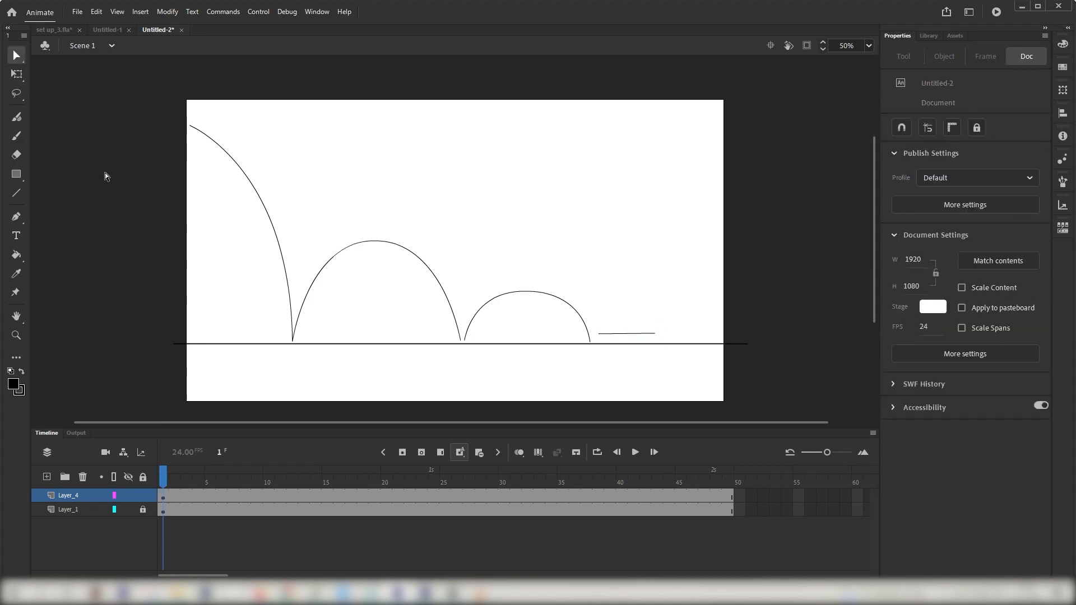